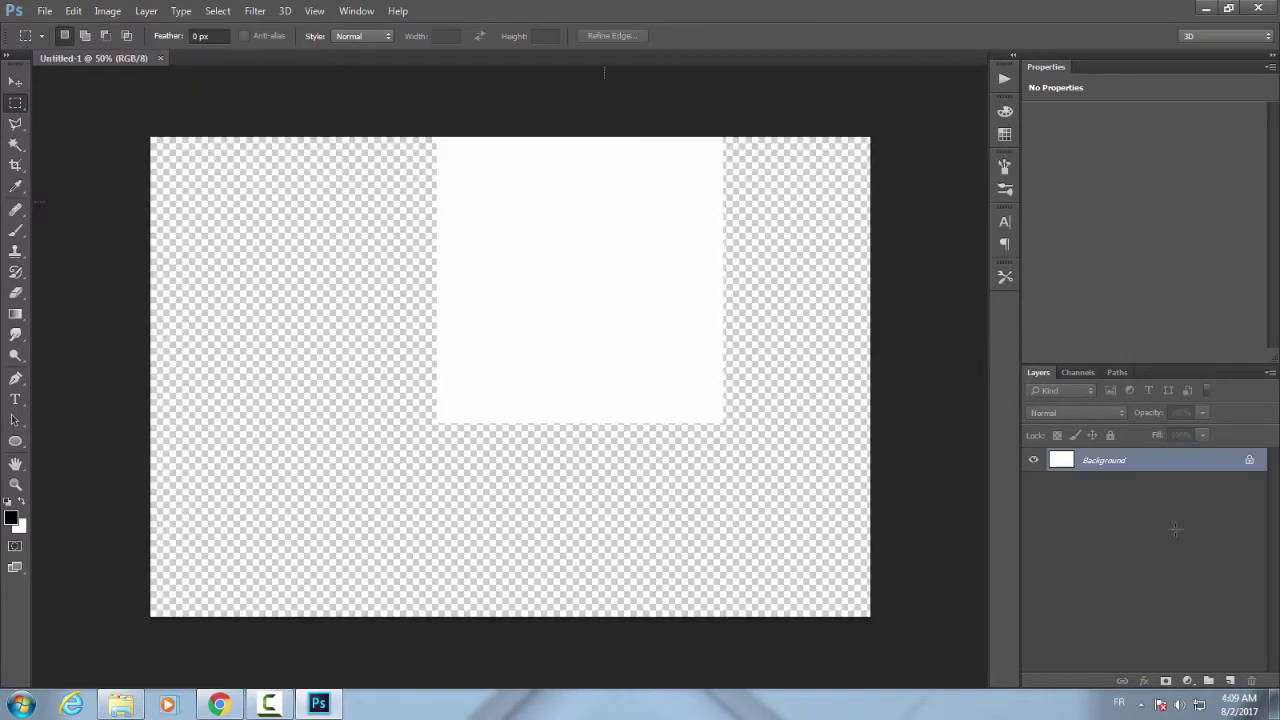
Add a pale yellow Solid Color fill layer and start a text layer on the canvas's left.
{"action": "left_click", "coordinate": [1187, 681]}
{"action": "left_click", "coordinate": [1165, 387]}
{"action": "left_click", "coordinate": [858, 300]}
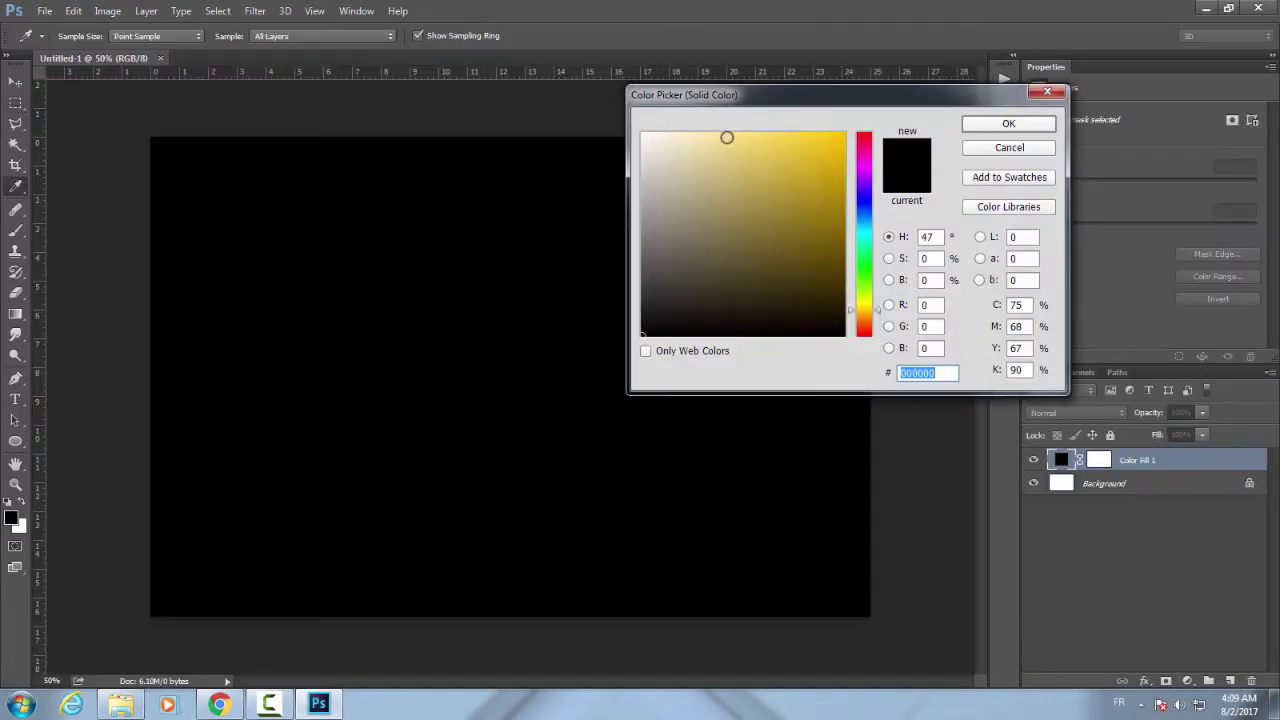
{"action": "left_click", "coordinate": [720, 134]}
{"action": "left_click", "coordinate": [1008, 123]}
{"action": "left_click", "coordinate": [324, 389]}
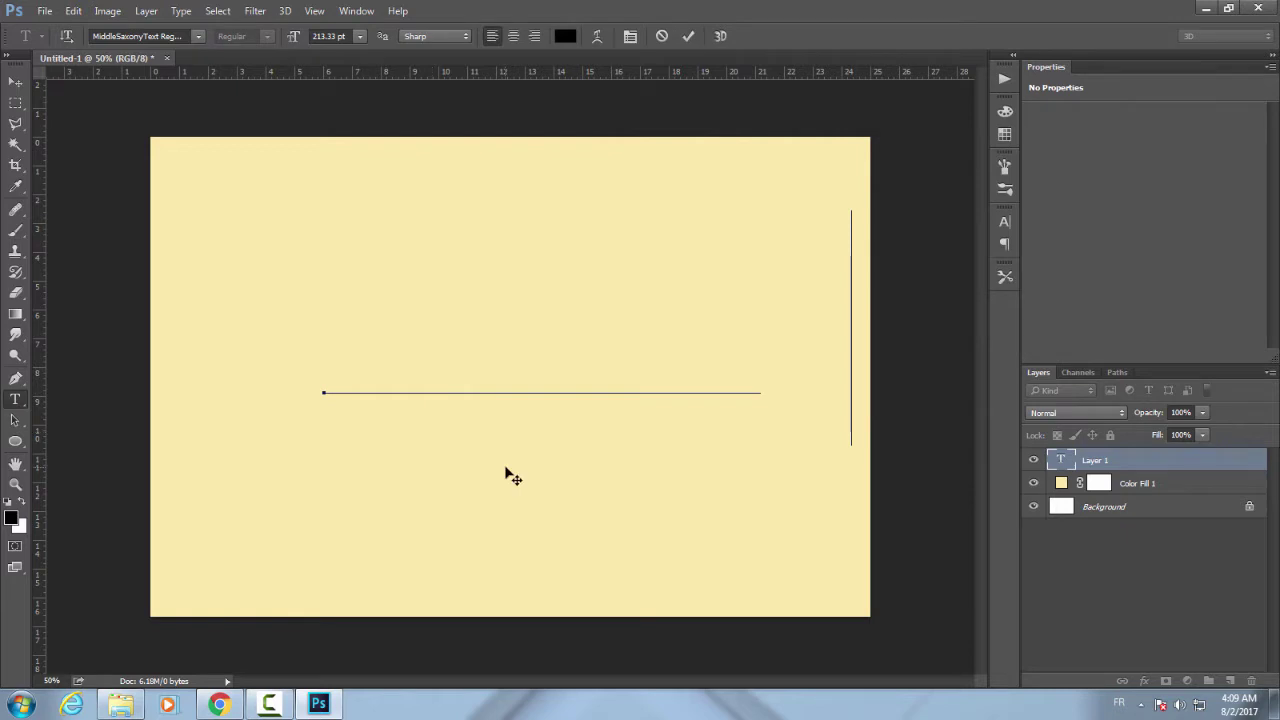
Type 'Noisey', try an Arch warp, reset the bend to flat, and commit the text.
{"action": "type", "text": "Noisey"}
{"action": "right_click", "coordinate": [468, 374]}
{"action": "left_click", "coordinate": [490, 390]}
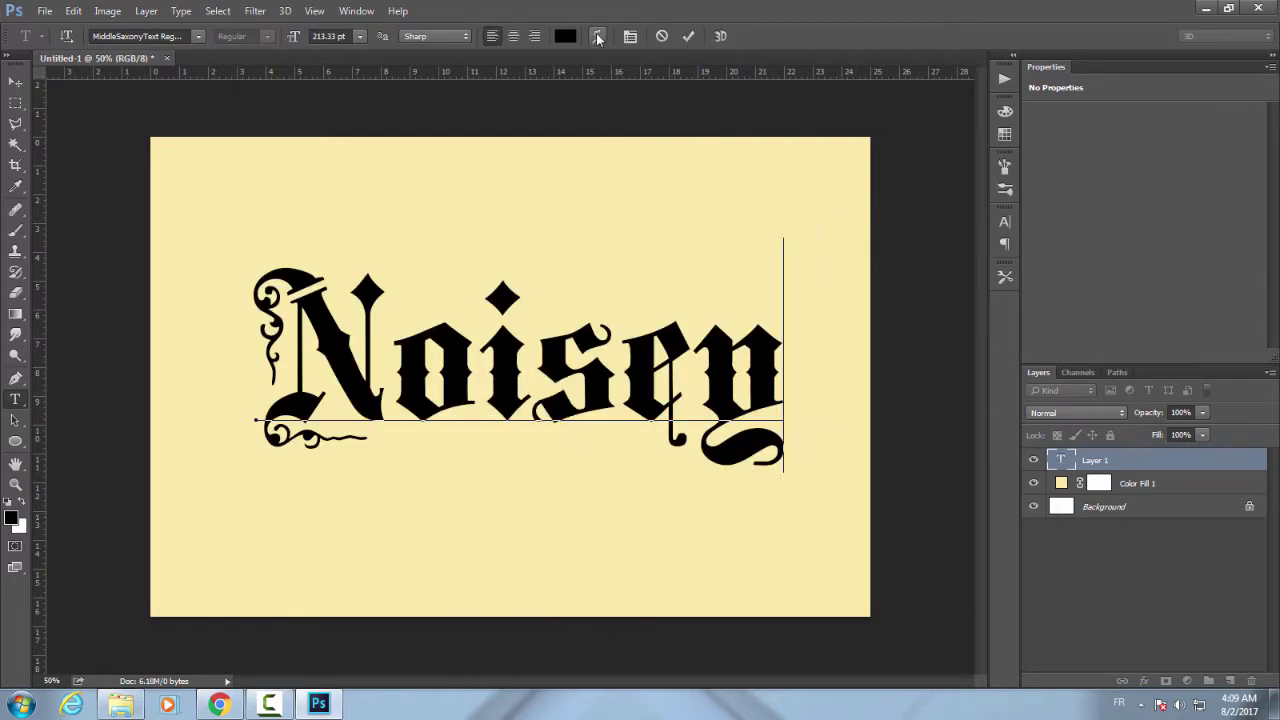
{"action": "left_click", "coordinate": [947, 136]}
{"action": "left_click", "coordinate": [955, 244]}
{"action": "left_click_drag", "start_coordinate": [1004, 214], "coordinate": [962, 214]}
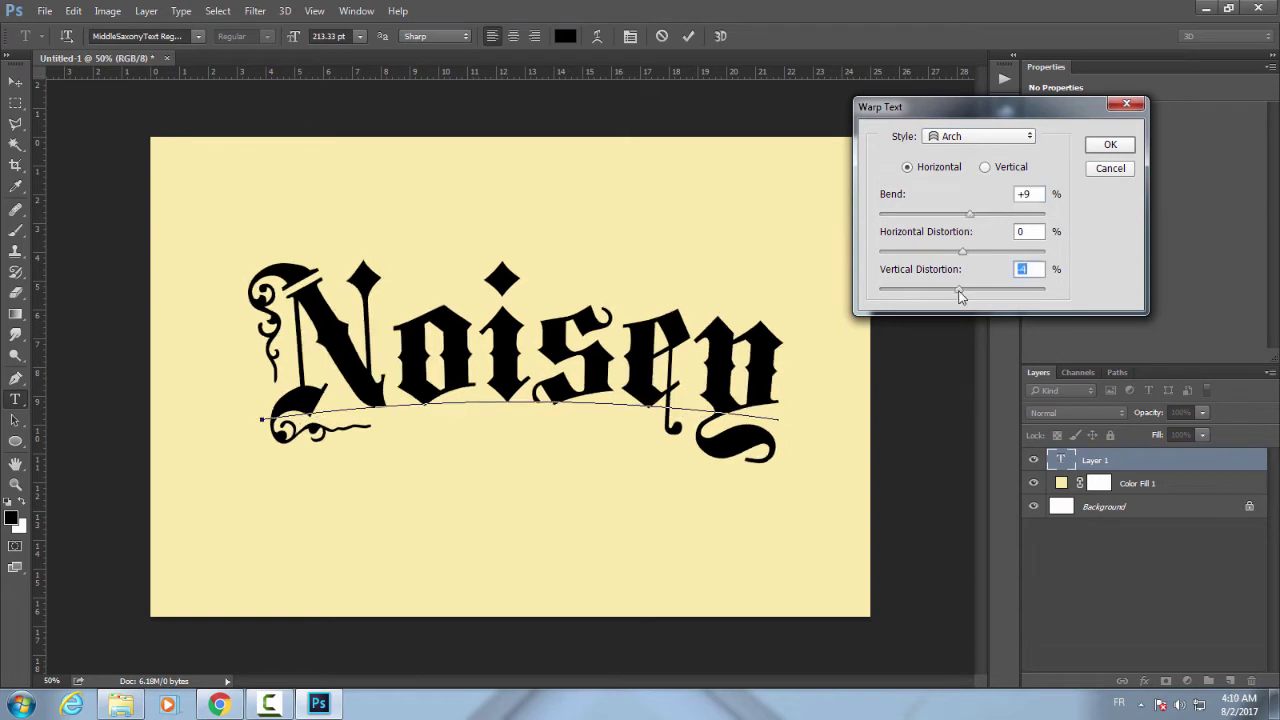
{"action": "left_click", "coordinate": [1110, 144]}
{"action": "key", "text": "ctrl+Return"}
Centre the Noisey text horizontally and vertically on the canvas.
{"action": "key", "text": "v"}
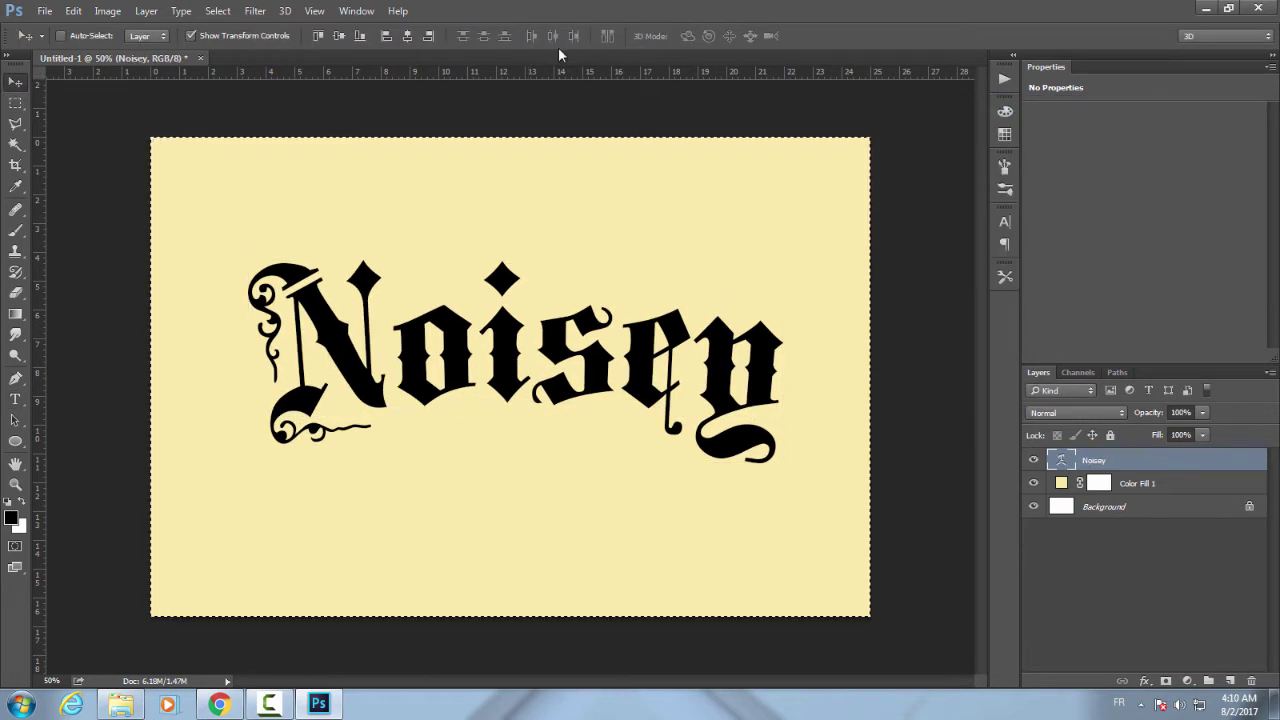
{"action": "key", "text": "ctrl+a"}
{"action": "left_click", "coordinate": [407, 36]}
{"action": "left_click", "coordinate": [339, 36]}
{"action": "key", "text": "ctrl+d"}
Duplicate the Noisey layer and convert the text layers to smart objects.
{"action": "key", "text": "ctrl+j"}
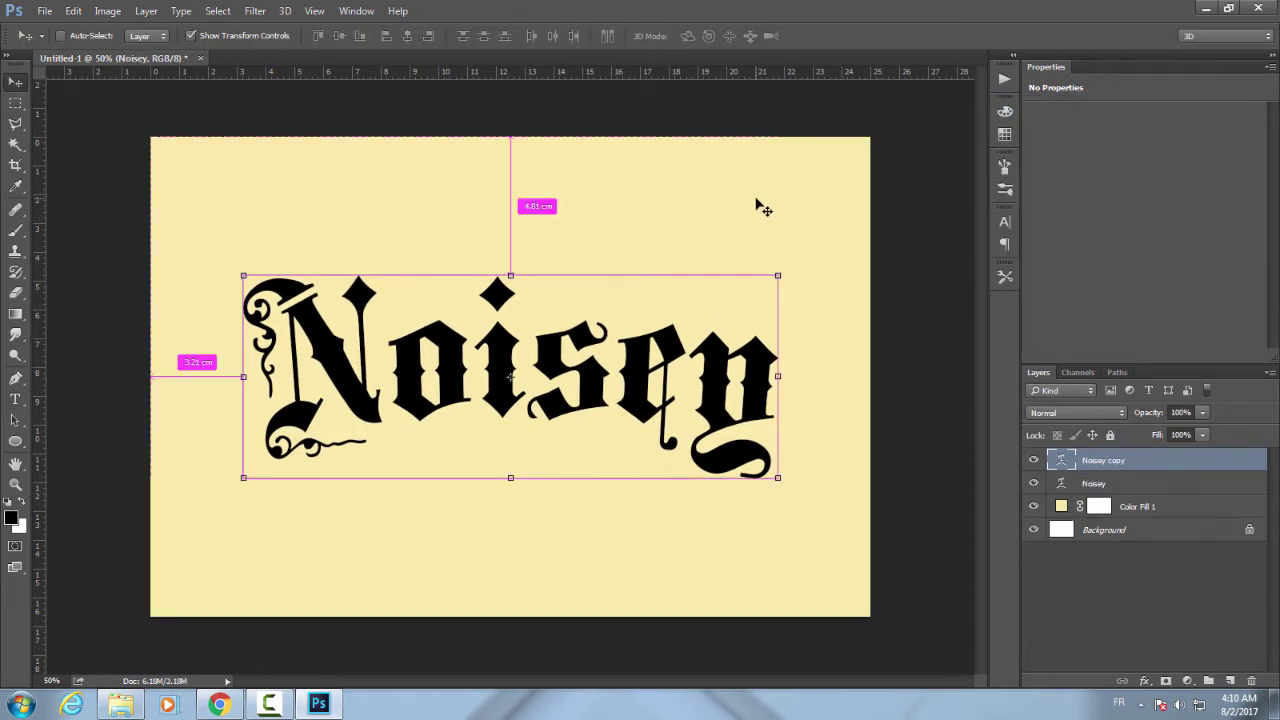
{"action": "right_click", "coordinate": [1150, 465]}
{"action": "left_click", "coordinate": [875, 195]}
{"action": "left_click", "coordinate": [1033, 460]}
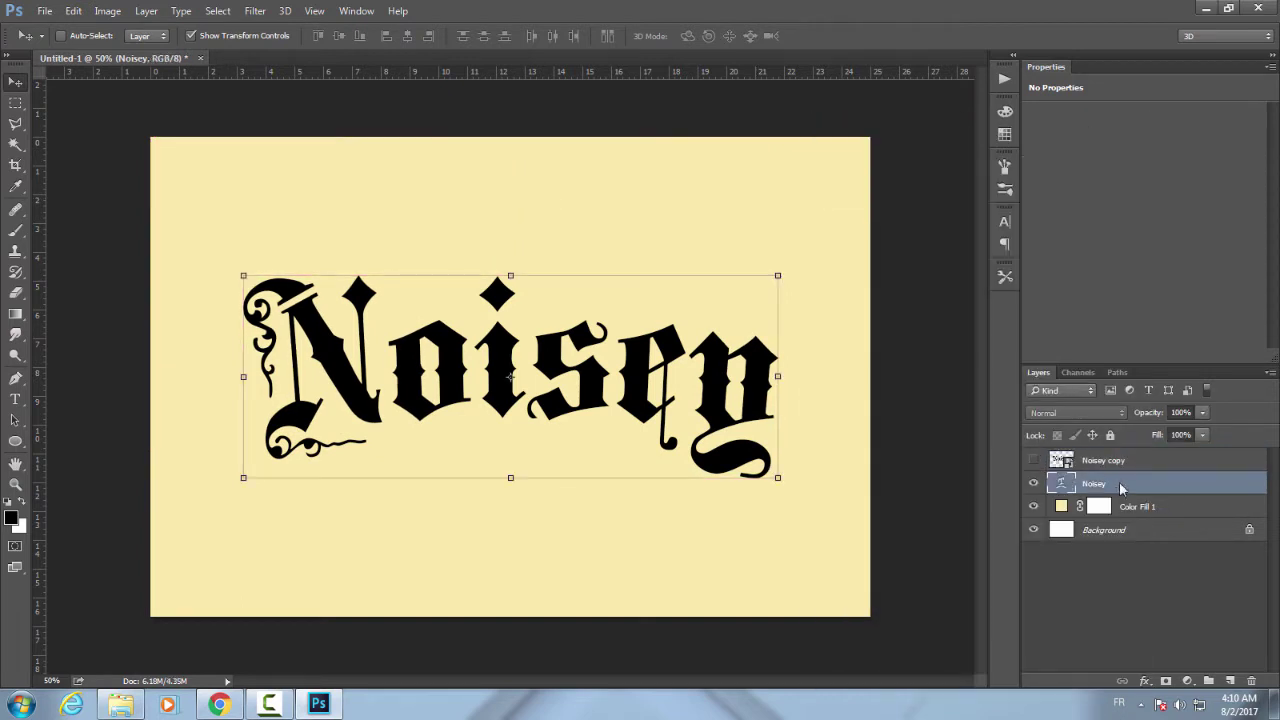
{"action": "right_click", "coordinate": [1110, 483]}
{"action": "left_click", "coordinate": [845, 195]}
Rename the lower copy 'shadow', hide it, and keep the top Noisey copy visible and selected.
{"action": "double_click", "coordinate": [1095, 483]}
{"action": "type", "text": "shadow"}
{"action": "left_click", "coordinate": [1033, 483]}
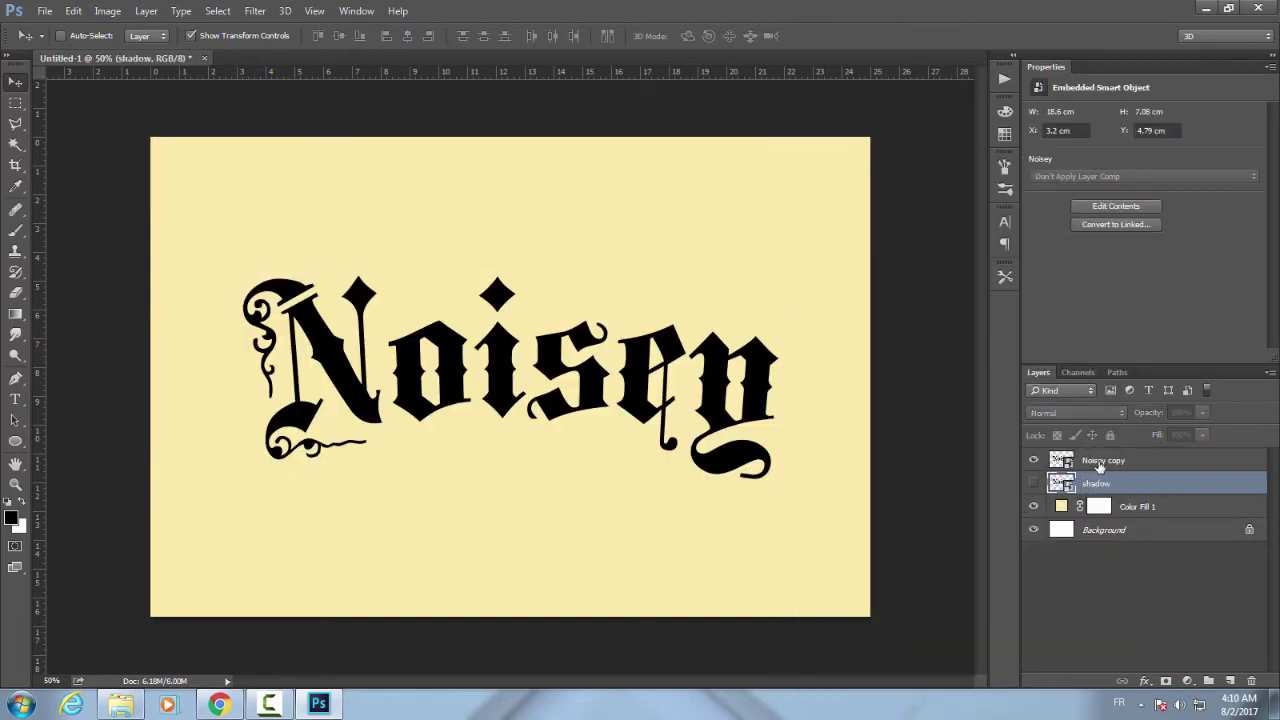
{"action": "left_click", "coordinate": [1033, 460]}
{"action": "left_click", "coordinate": [1110, 460]}
{"action": "left_click", "coordinate": [1145, 681]}
{"action": "left_click", "coordinate": [1178, 615]}
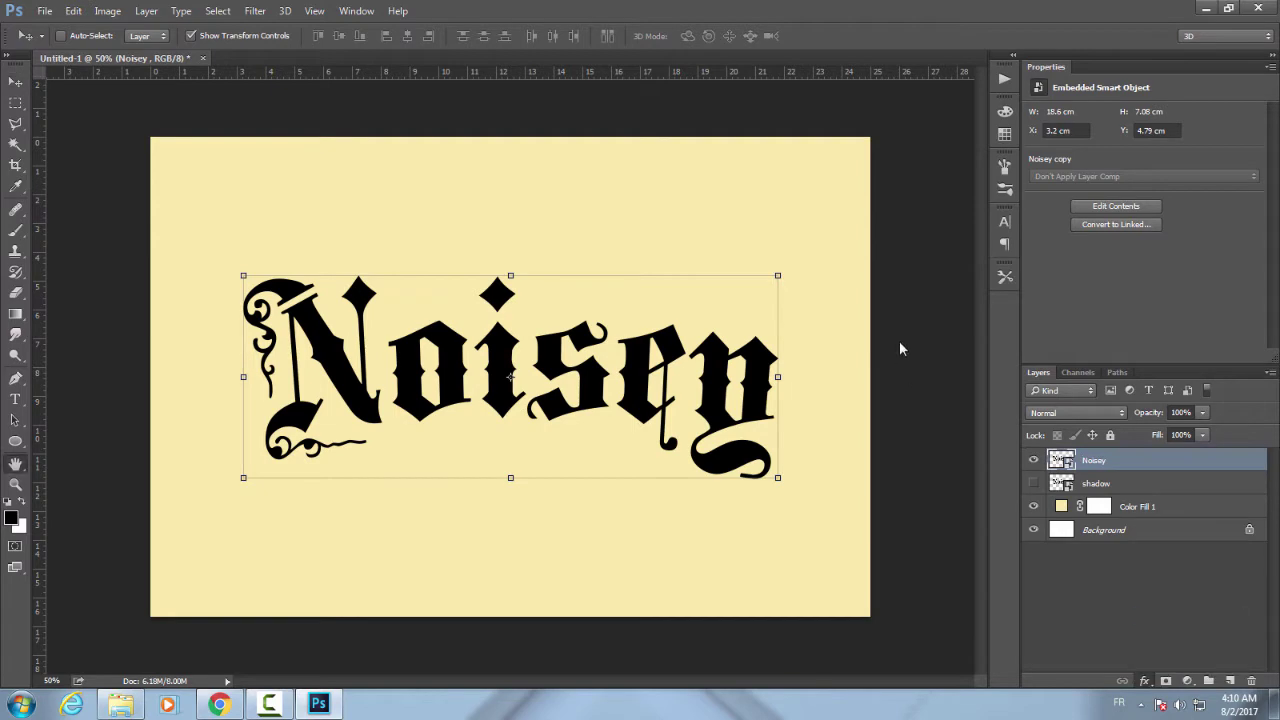
Give the text a light blue Color Overlay and enable Bevel & Emboss.
{"action": "left_click", "coordinate": [961, 164]}
{"action": "left_click", "coordinate": [863, 237]}
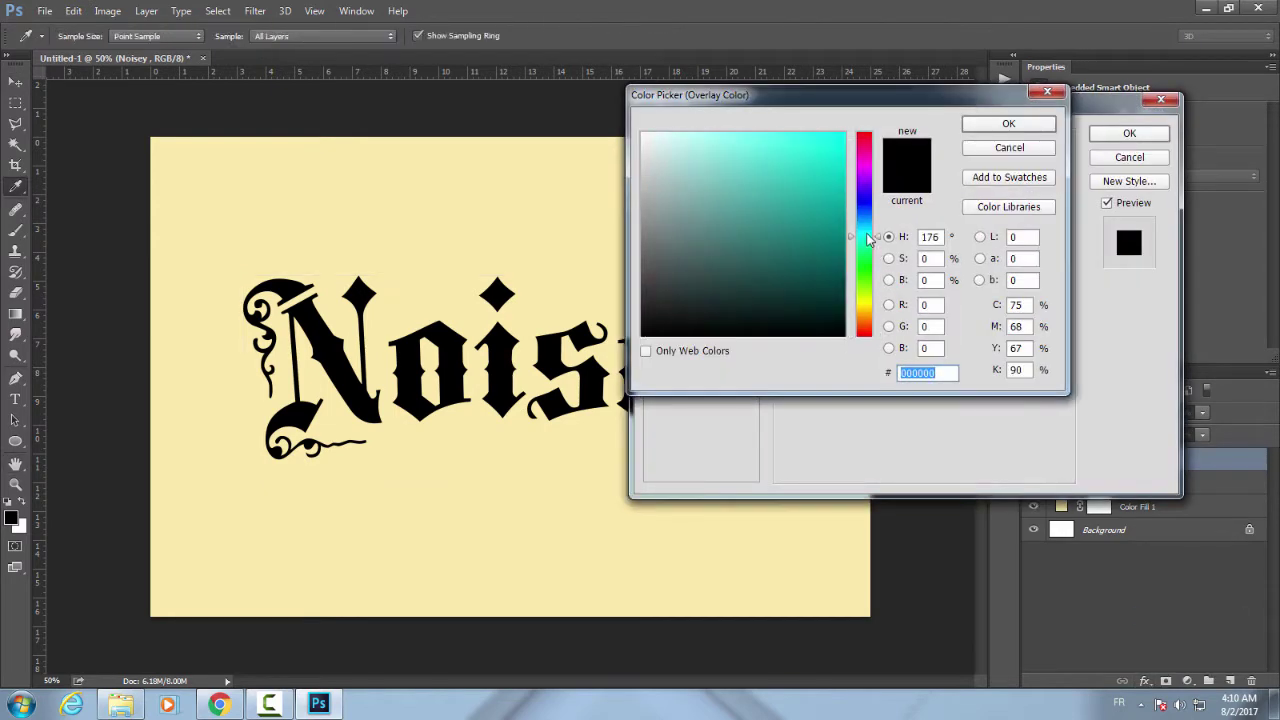
{"action": "left_click", "coordinate": [780, 149]}
{"action": "left_click", "coordinate": [1008, 123]}
{"action": "left_click", "coordinate": [691, 171]}
Set bevel highlight to Color Dodge, shadow to Overlay, a custom gloss contour, and apply.
{"action": "left_click", "coordinate": [900, 383]}
{"action": "left_click", "coordinate": [905, 502]}
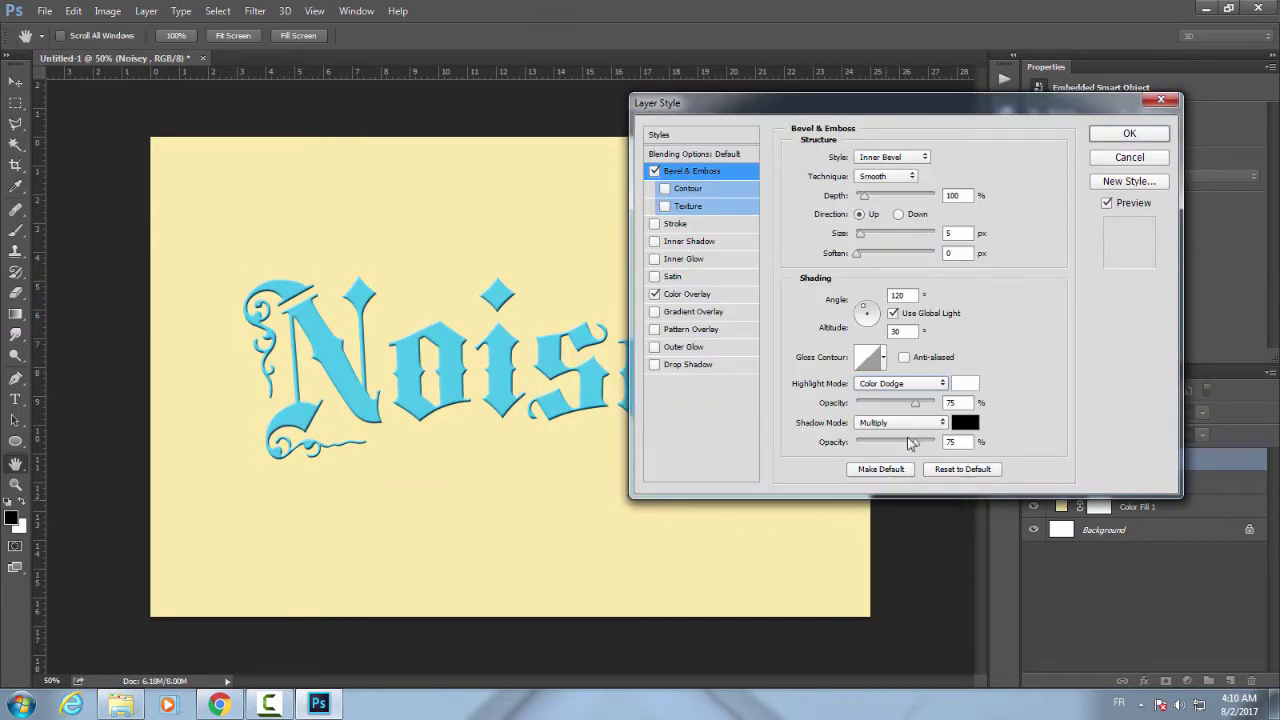
{"action": "left_click", "coordinate": [900, 422]}
{"action": "left_click", "coordinate": [900, 273]}
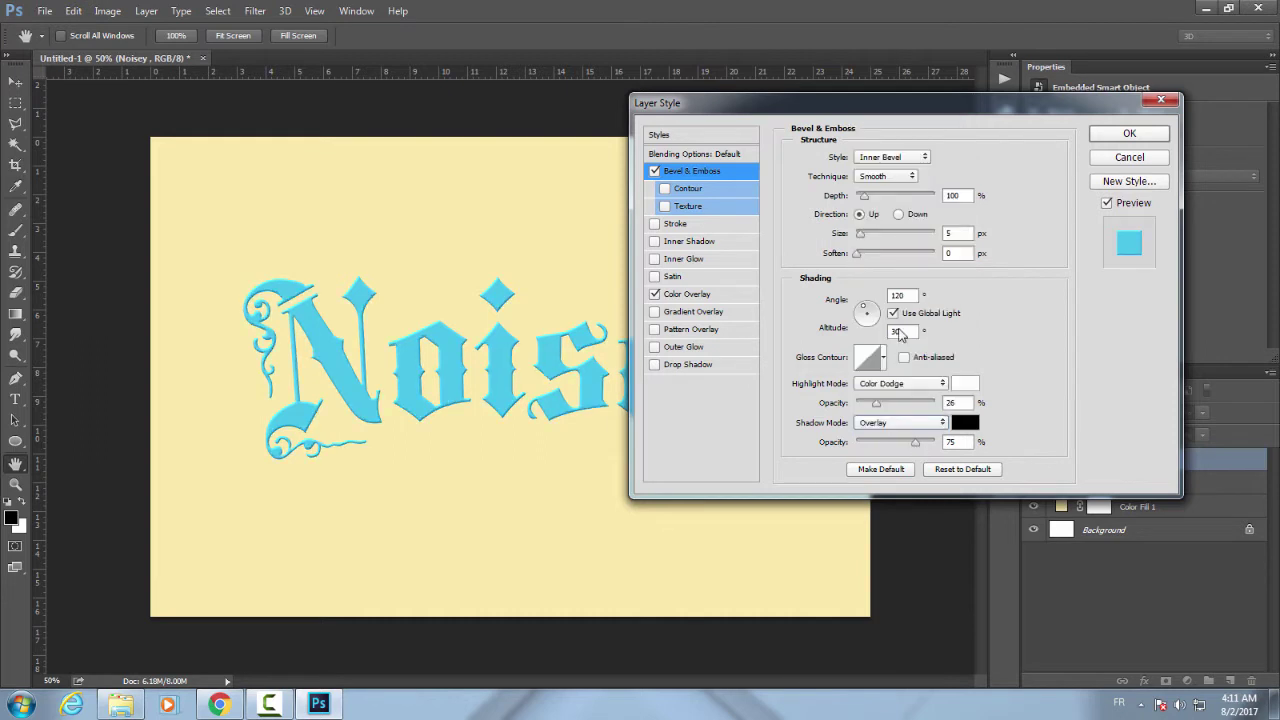
{"action": "left_click", "coordinate": [874, 357]}
{"action": "left_click_drag", "start_coordinate": [994, 189], "coordinate": [930, 189]}
{"action": "left_click_drag", "start_coordinate": [792, 389], "coordinate": [858, 389]}
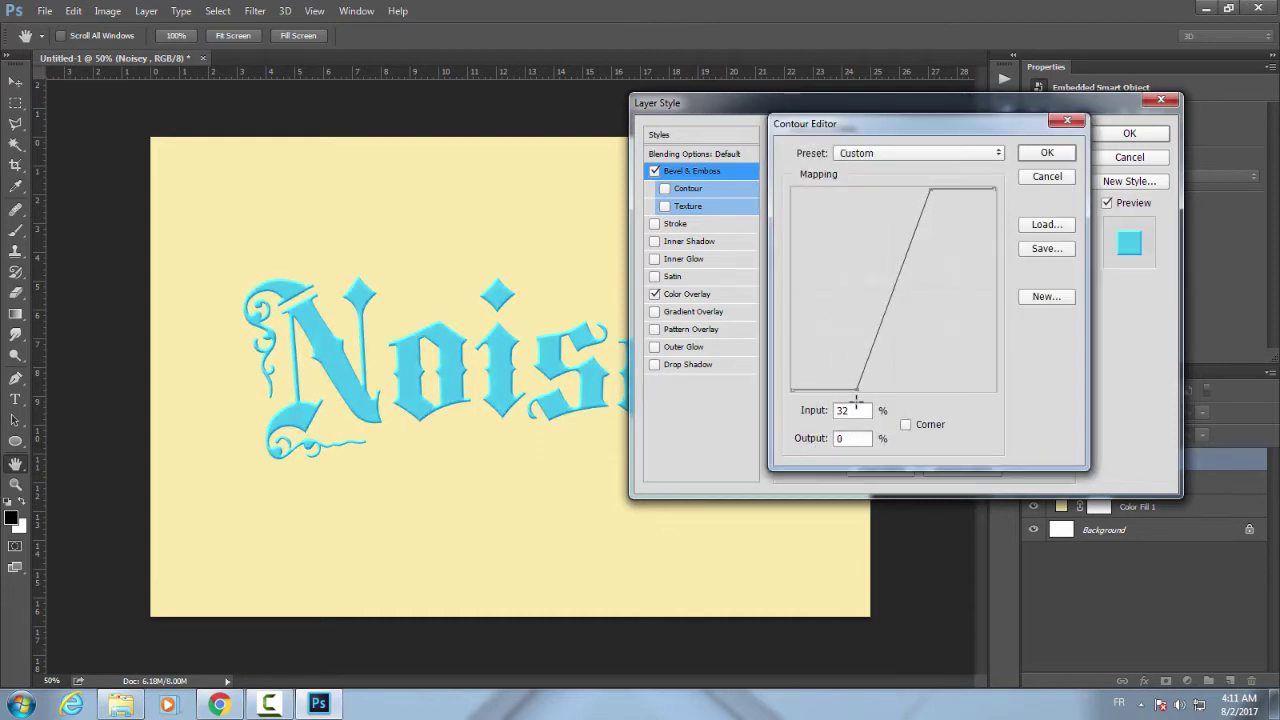
{"action": "left_click", "coordinate": [1046, 153]}
{"action": "left_click", "coordinate": [1129, 133]}
{"action": "left_click", "coordinate": [1262, 461]}
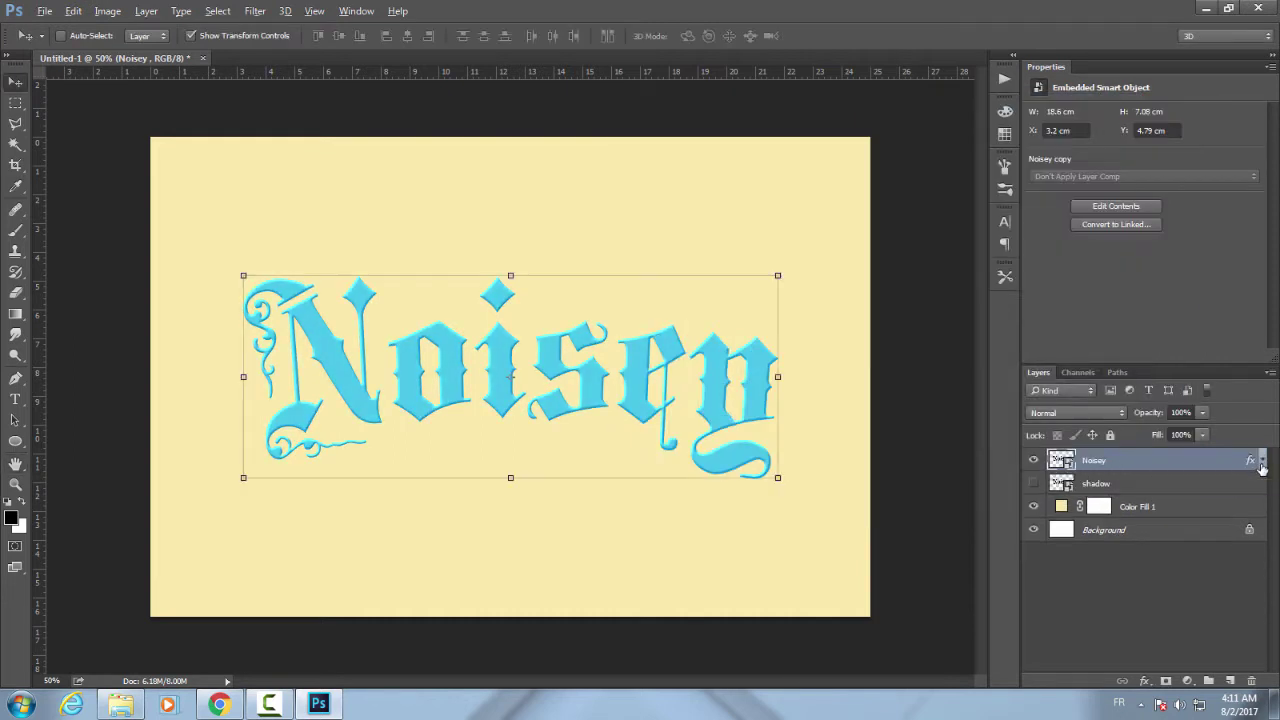
{"action": "key", "text": "ctrl+plus"}
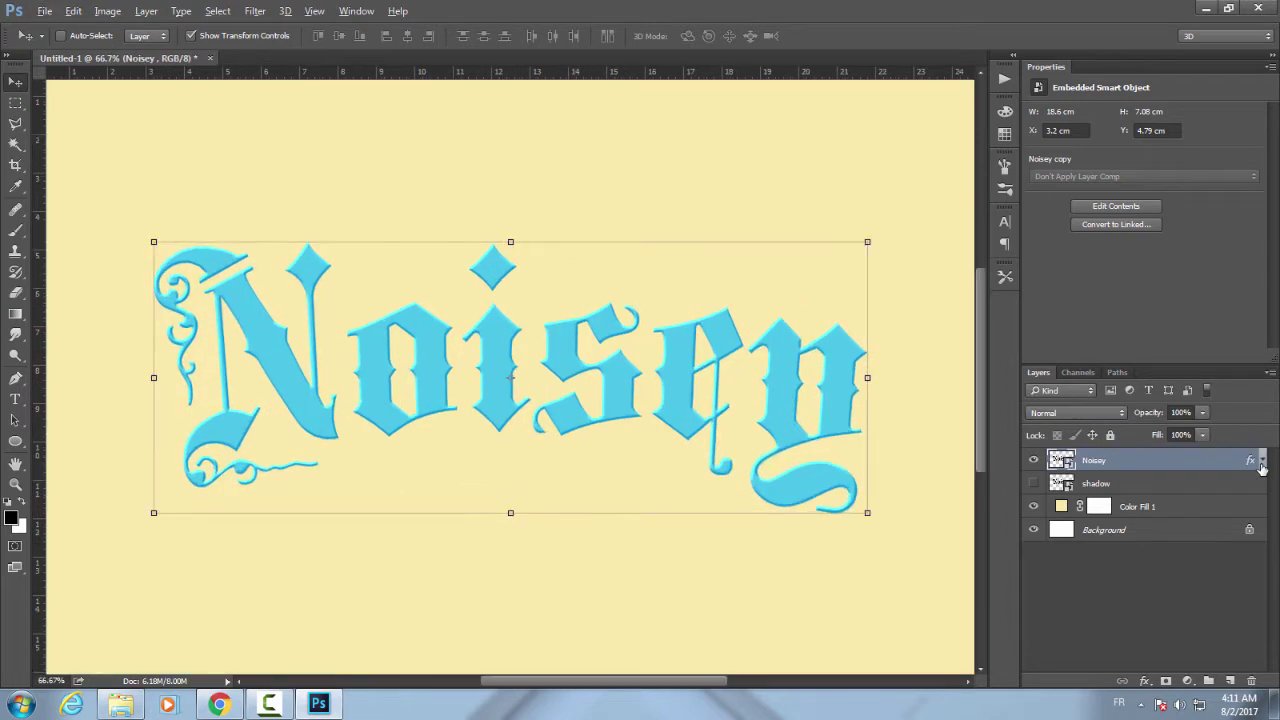
Stack about 19 copies of Noisey, each nudged up and left, to form the extrusion.
{"action": "key", "text": "alt+Up"}
{"action": "key", "text": "alt+Up"}
{"action": "key", "text": "alt+Left"}
{"action": "key", "text": "alt+Left"}
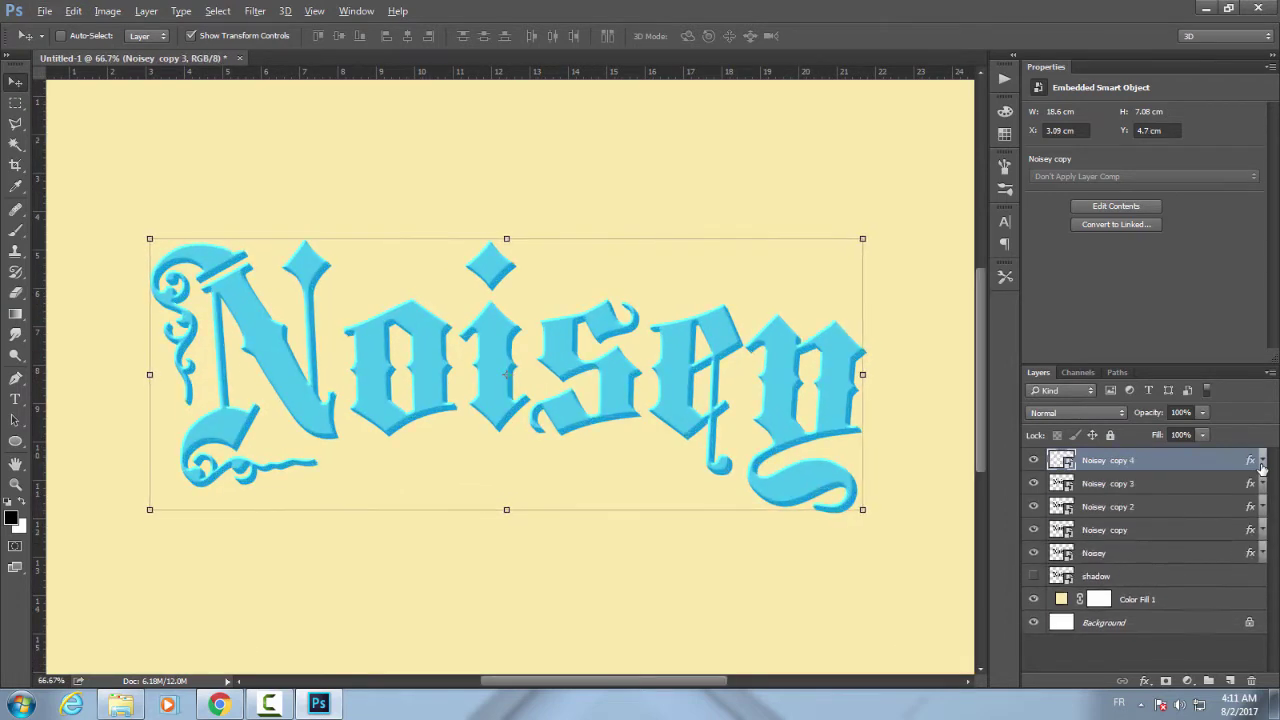
{"action": "key", "text": "alt+Up"}
{"action": "key", "text": "alt+Left"}
{"action": "key", "text": "alt+Up"}
{"action": "key", "text": "alt+Left"}
{"action": "key", "text": "alt+Up"}
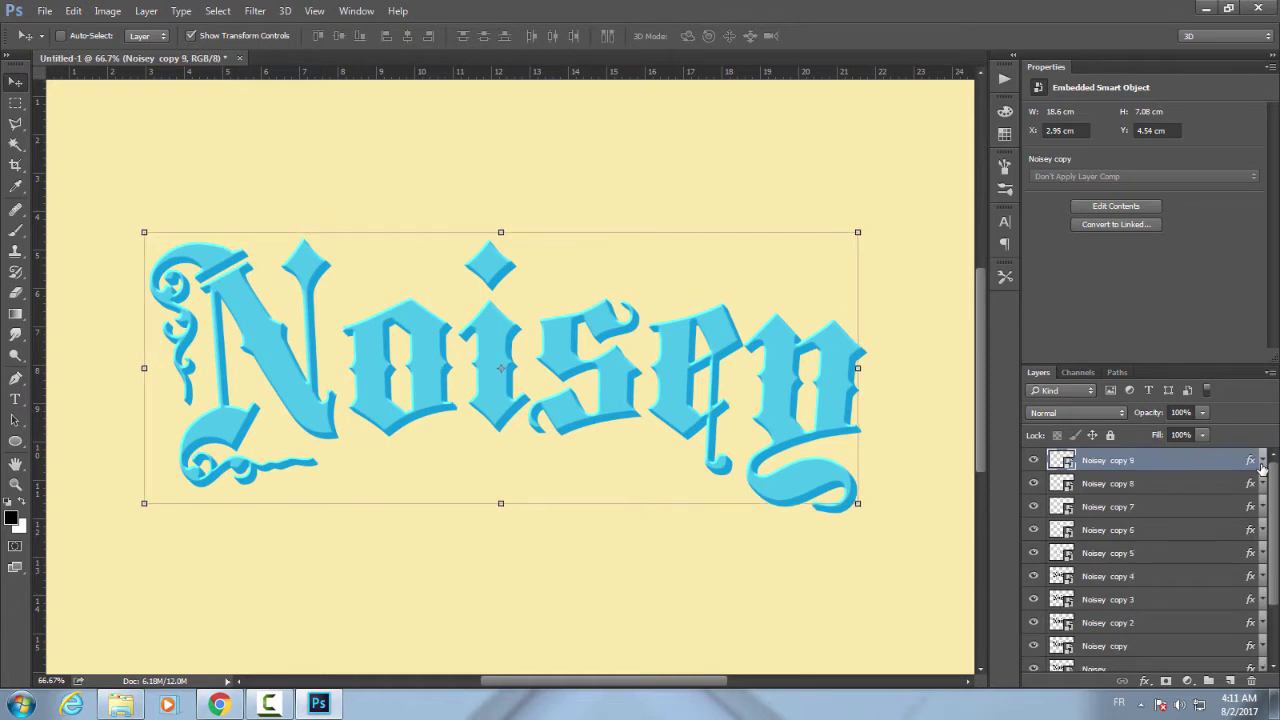
{"action": "key", "text": "alt+Left"}
{"action": "key", "text": "alt+Up"}
{"action": "key", "text": "alt+Left"}
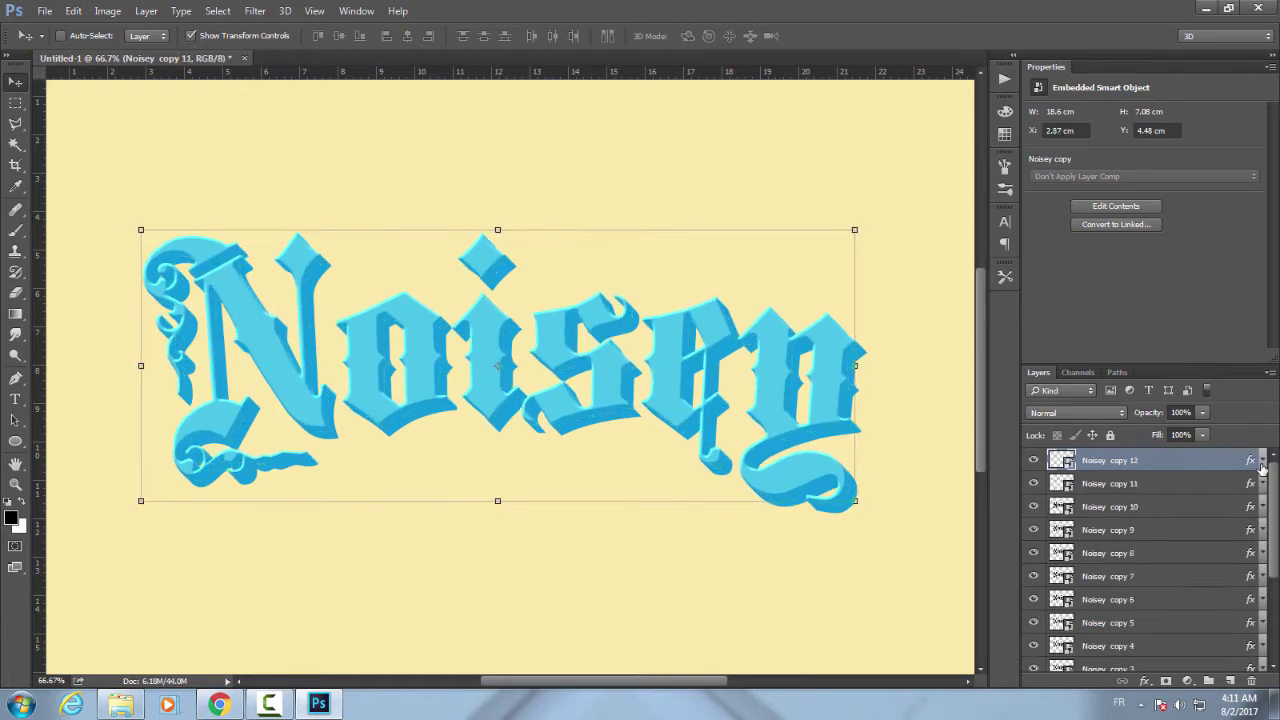
{"action": "key", "text": "alt+Up"}
{"action": "key", "text": "alt+Left"}
{"action": "key", "text": "alt+Up"}
{"action": "key", "text": "alt+Left"}
{"action": "key", "text": "alt+Up"}
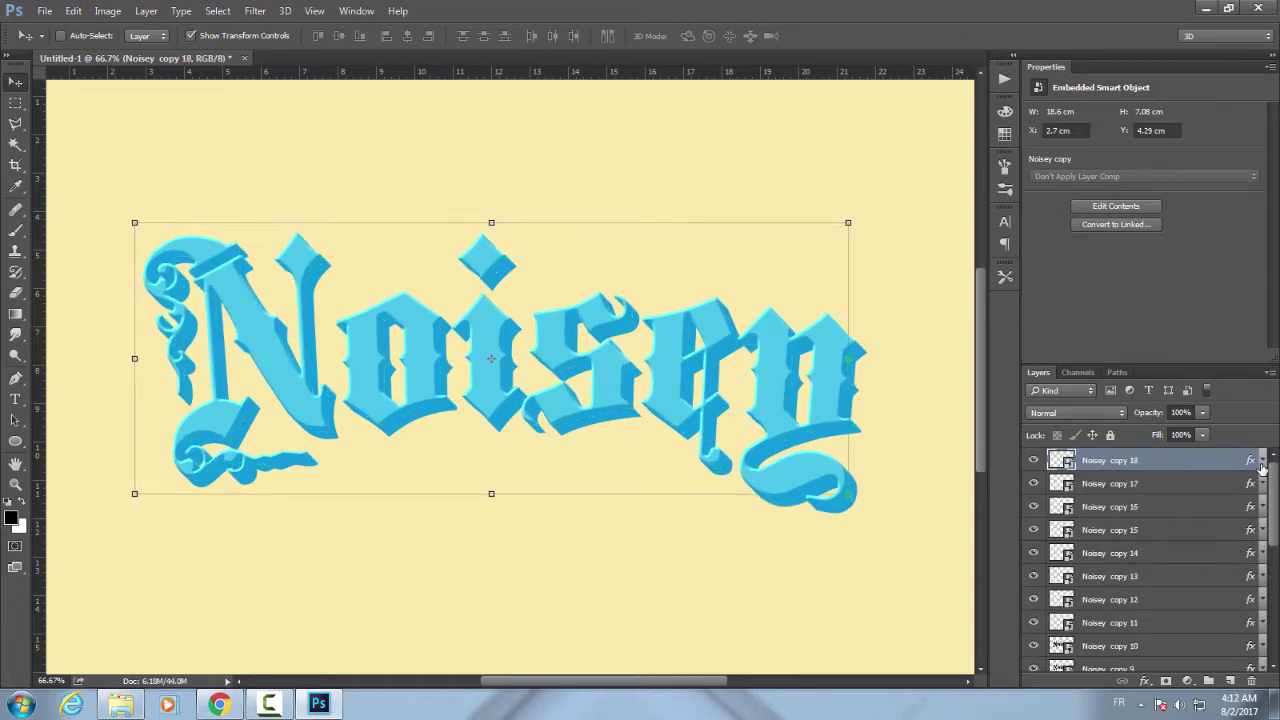
{"action": "key", "text": "alt+Left"}
{"action": "key", "text": "alt+Up"}
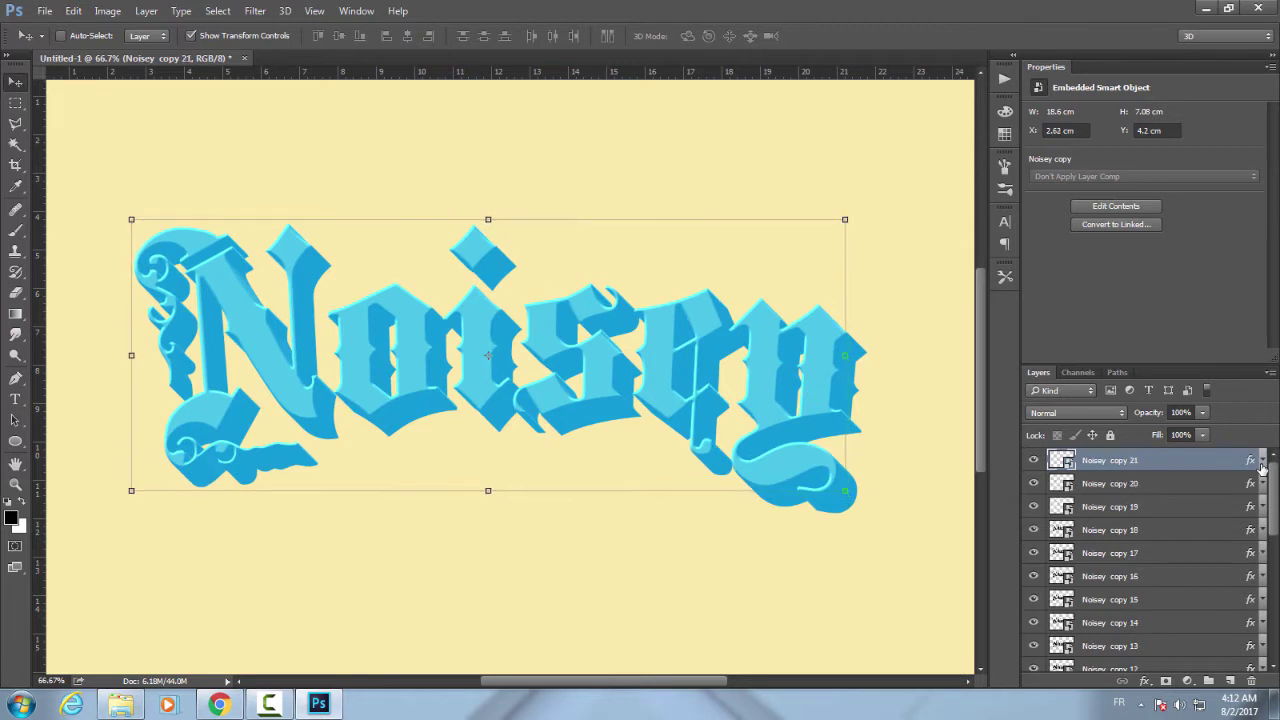
{"action": "key", "text": "alt+Up"}
{"action": "key", "text": "alt+Left"}
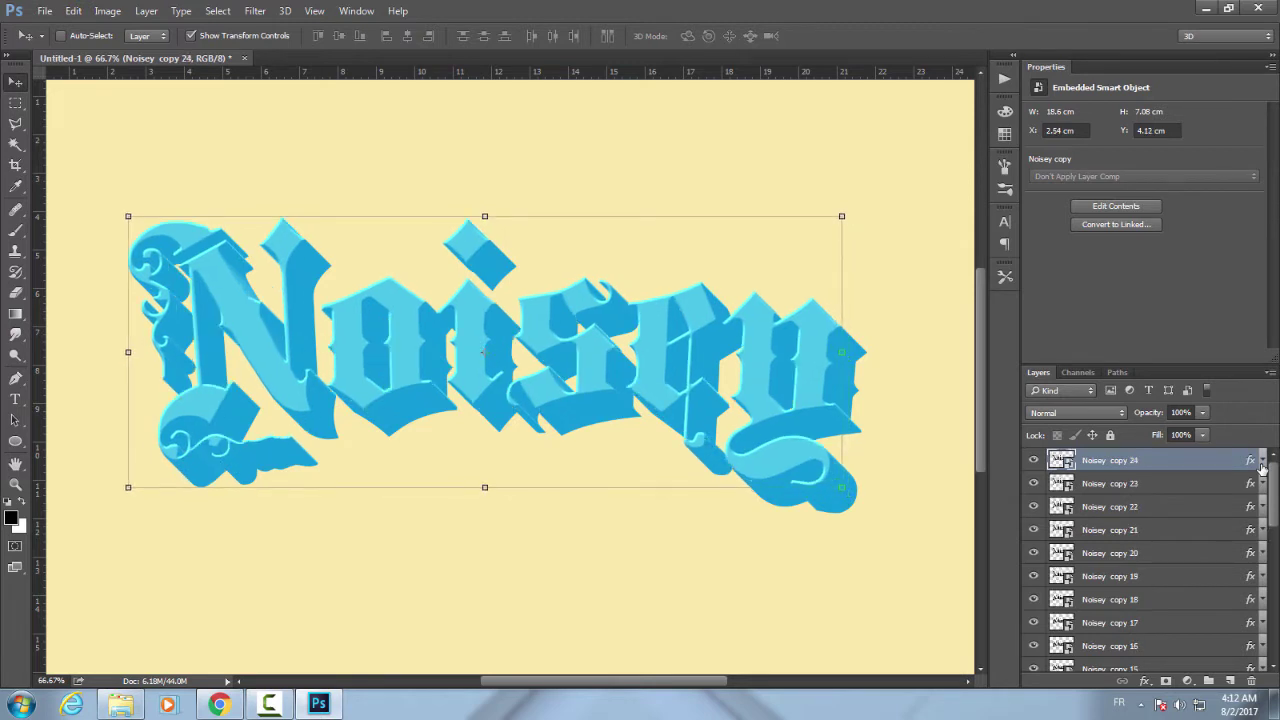
Set the top copy's Bevel & Emboss light angle to 45°.
{"action": "double_click", "coordinate": [1248, 460]}
{"action": "left_click", "coordinate": [691, 171]}
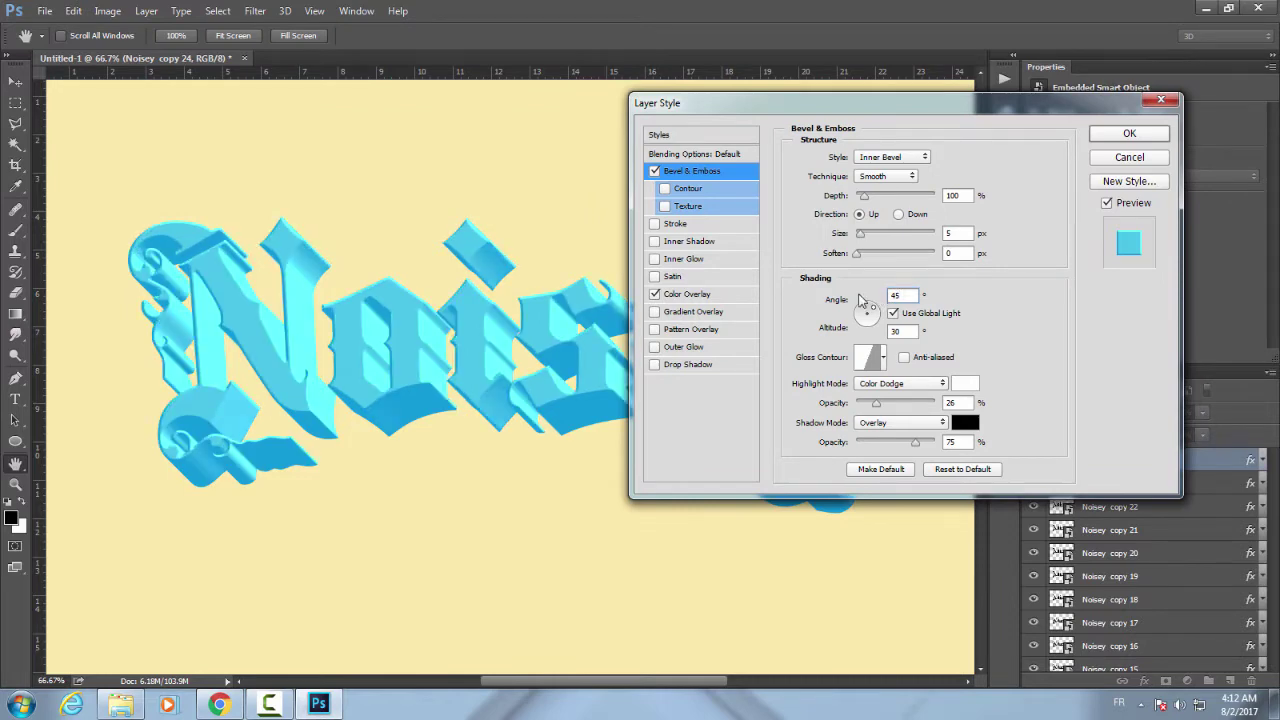
{"action": "left_click", "coordinate": [1118, 135]}
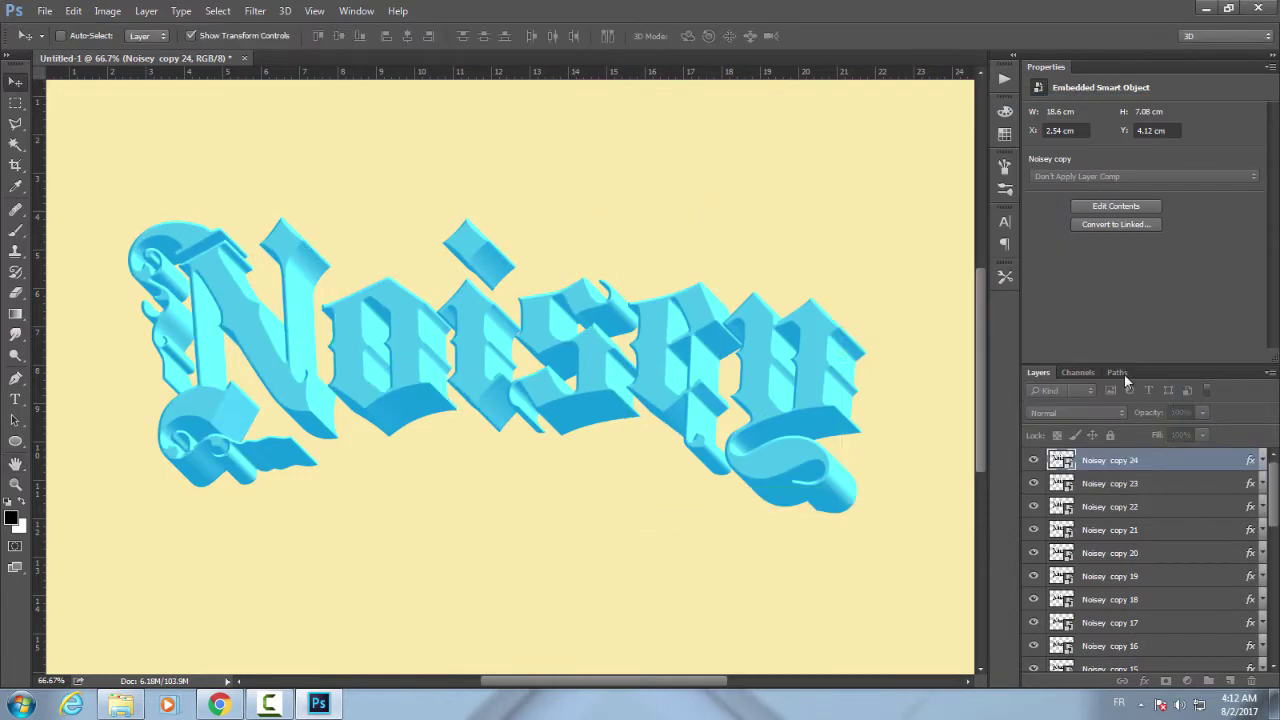
{"action": "double_click", "coordinate": [1180, 462]}
Add a light cyan Stroke to the top Noisey copy.
{"action": "left_click_drag", "start_coordinate": [676, 115], "coordinate": [765, 103]}
{"action": "left_click", "coordinate": [744, 213]}
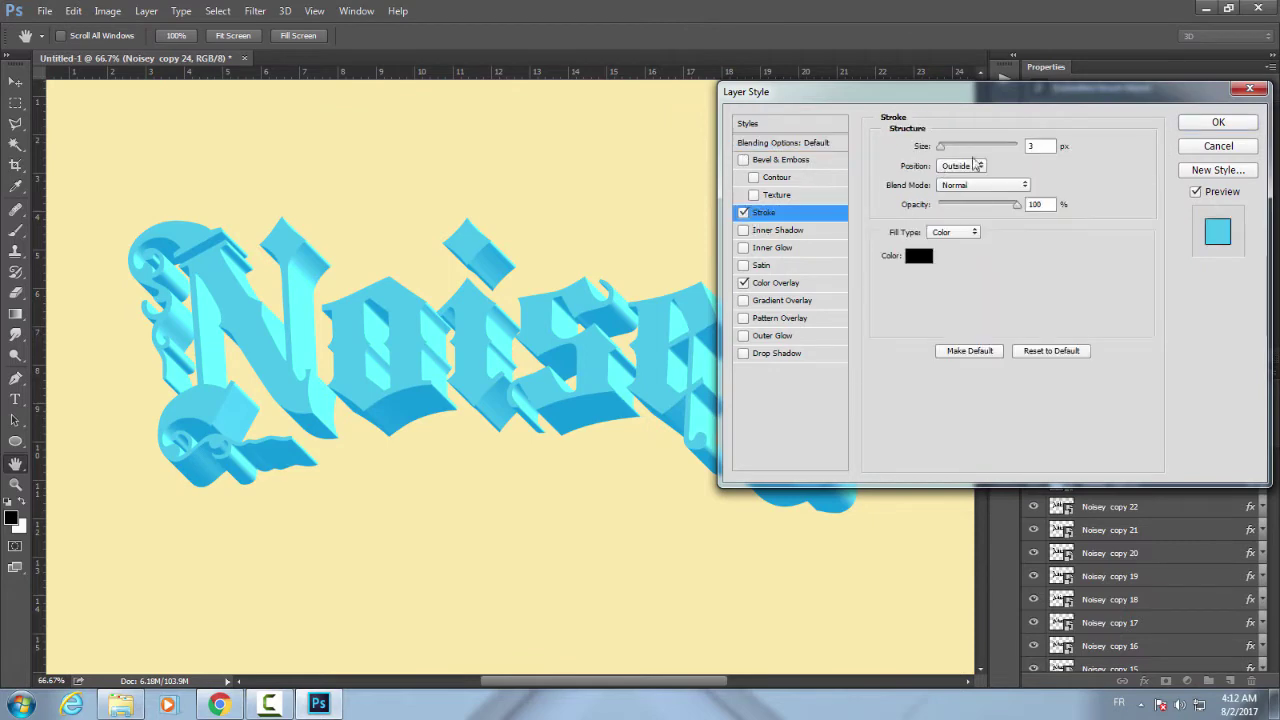
{"action": "left_click", "coordinate": [918, 255]}
{"action": "left_click", "coordinate": [864, 232]}
{"action": "left_click", "coordinate": [714, 131]}
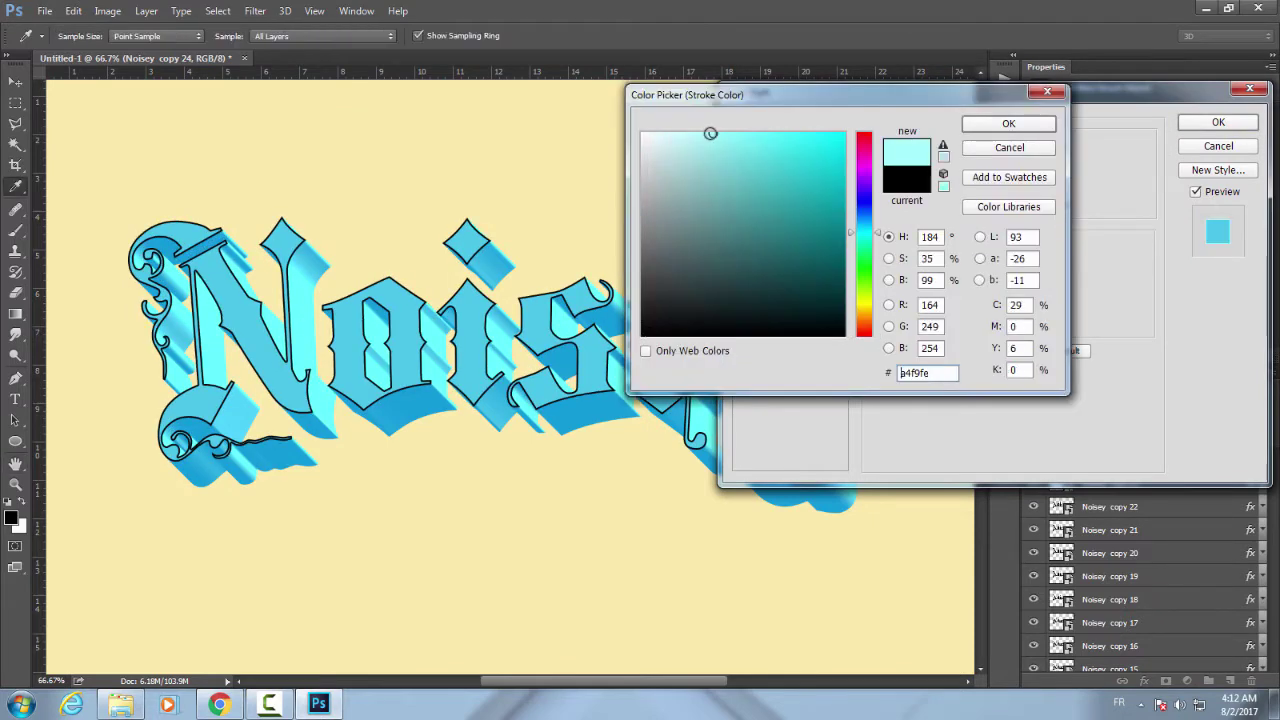
{"action": "left_click", "coordinate": [1006, 123]}
Change the Color Overlay colour to orange.
{"action": "left_click", "coordinate": [757, 283]}
{"action": "left_click", "coordinate": [1048, 140]}
{"action": "left_click", "coordinate": [797, 133]}
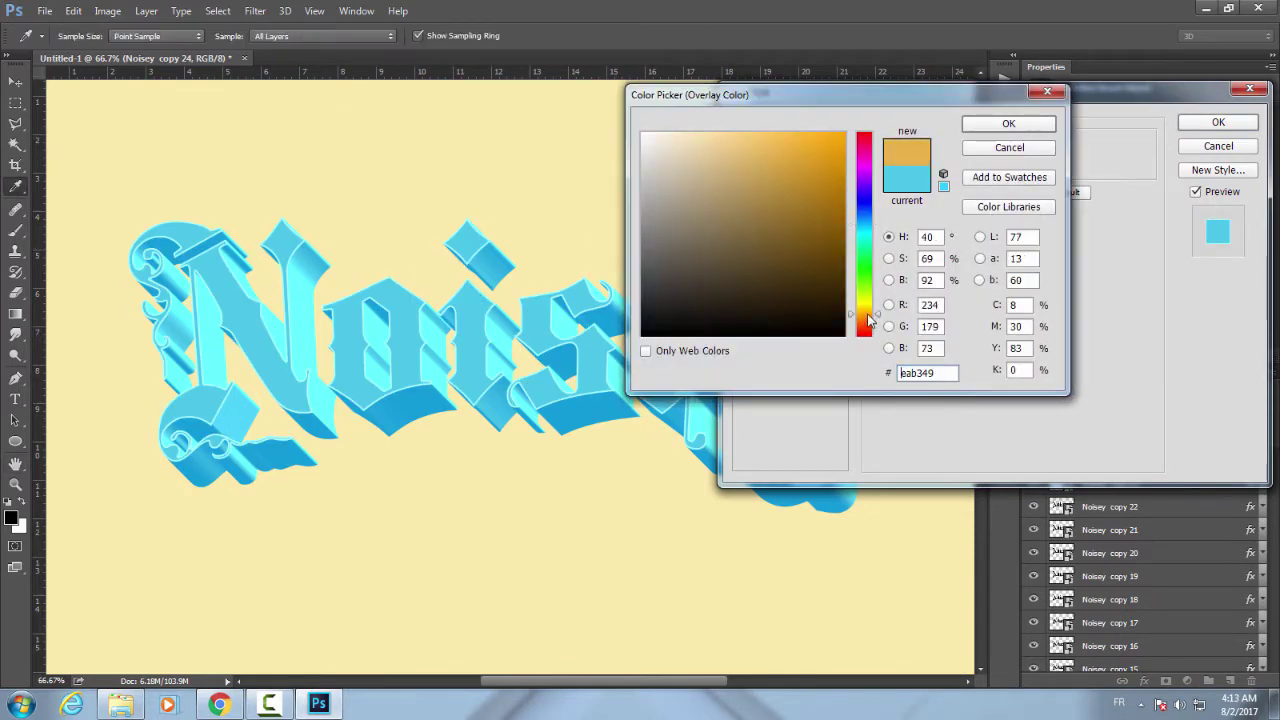
{"action": "left_click", "coordinate": [1008, 122]}
Enable Gradient Overlay with a red-orange to pale yellow gradient.
{"action": "left_click", "coordinate": [746, 297]}
{"action": "left_click", "coordinate": [960, 168]}
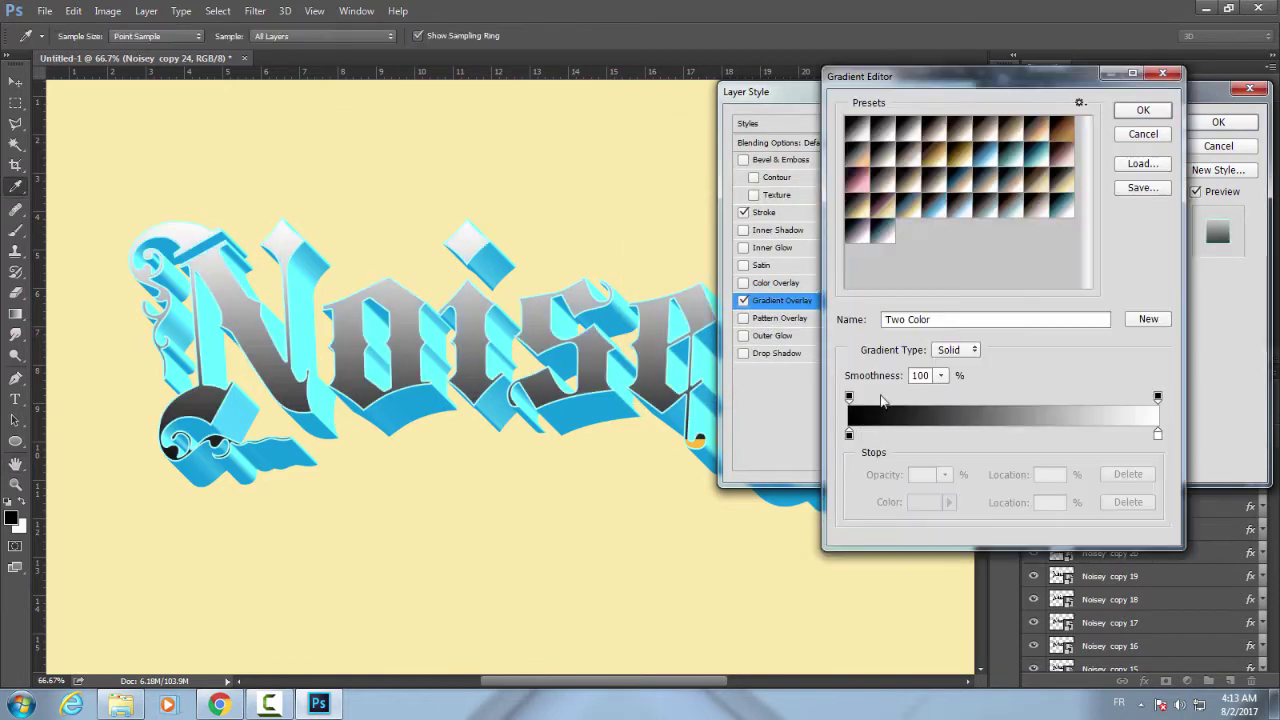
{"action": "left_click", "coordinate": [849, 434]}
{"action": "left_click", "coordinate": [925, 502]}
{"action": "left_click", "coordinate": [816, 142]}
{"action": "left_click", "coordinate": [1008, 123]}
{"action": "left_click", "coordinate": [1157, 434]}
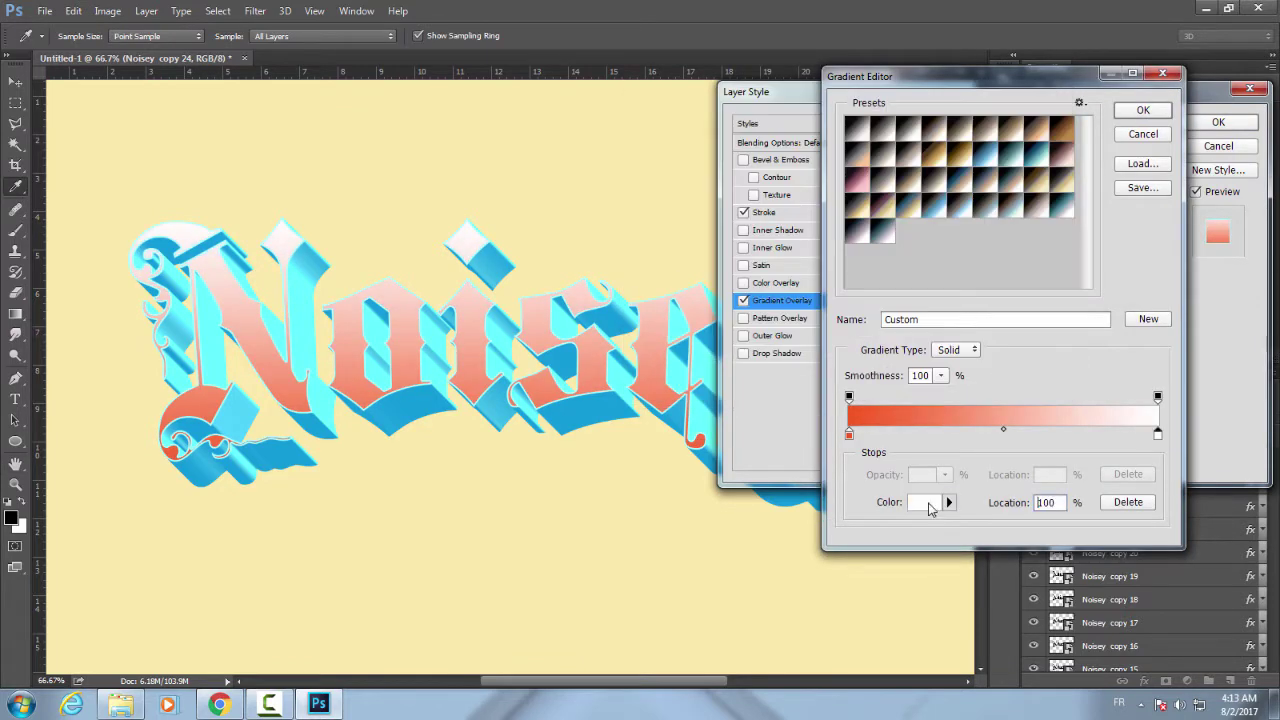
{"action": "left_click", "coordinate": [925, 502]}
{"action": "left_click", "coordinate": [864, 308]}
{"action": "left_click", "coordinate": [782, 137]}
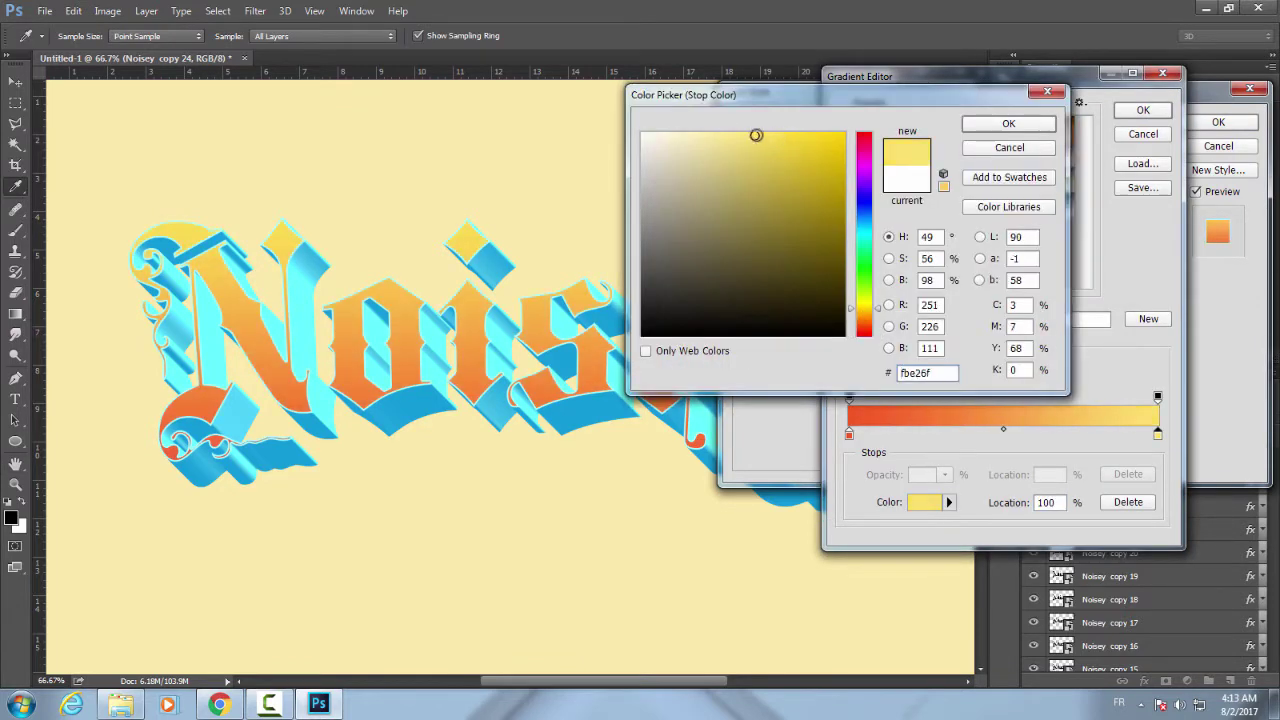
Change the gradient's left stop to red, accept it, and add an angled Inner Shadow.
{"action": "left_click", "coordinate": [1008, 123]}
{"action": "left_click", "coordinate": [849, 434]}
{"action": "left_click", "coordinate": [925, 502]}
{"action": "left_click", "coordinate": [790, 137]}
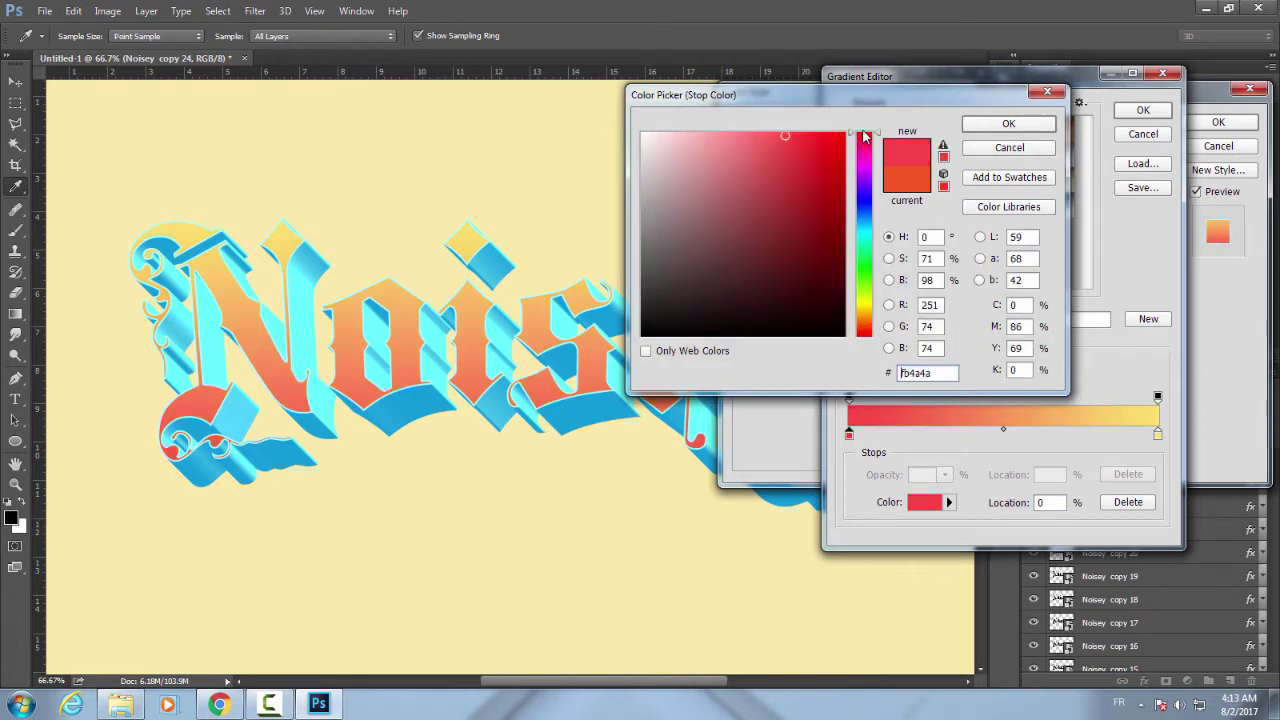
{"action": "left_click", "coordinate": [1008, 123]}
{"action": "left_click", "coordinate": [1143, 109]}
{"action": "left_click", "coordinate": [777, 230]}
{"action": "left_click_drag", "start_coordinate": [946, 190], "coordinate": [948, 190]}
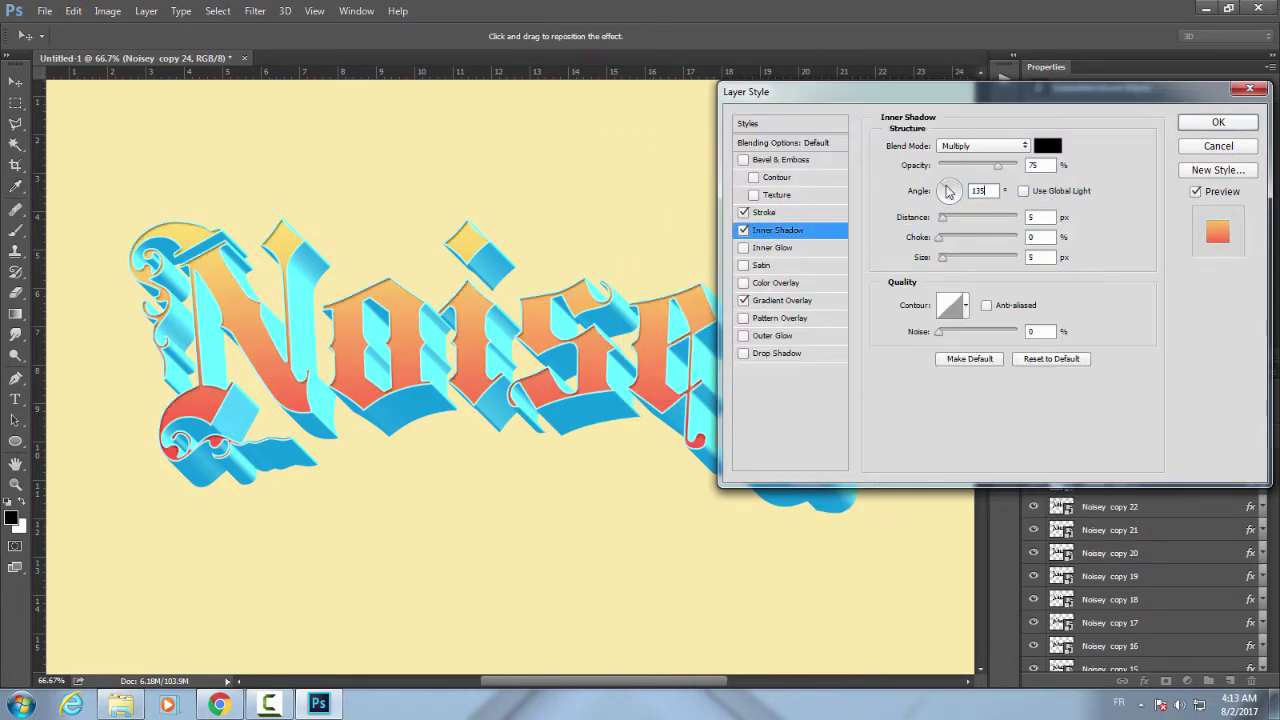
Adjust the inner shadow distance and thicken the stroke by two steps.
{"action": "double_click", "coordinate": [1045, 218]}
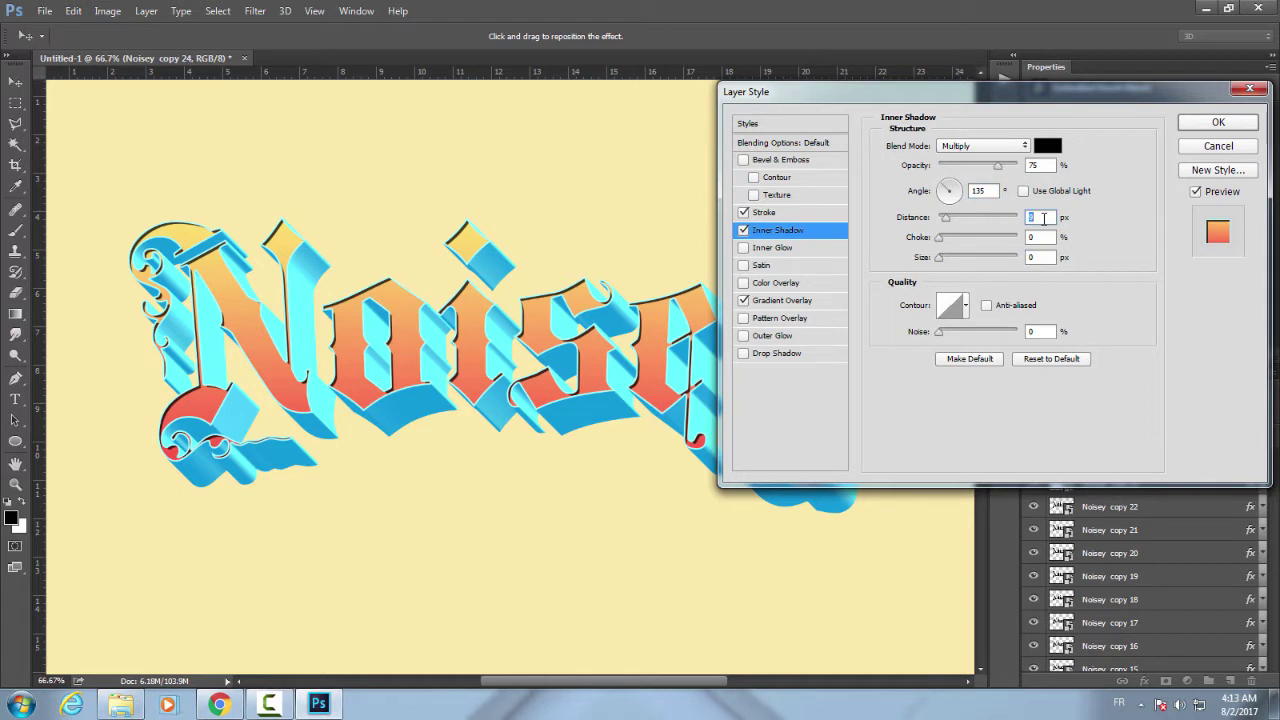
{"action": "left_click", "coordinate": [780, 212]}
{"action": "key", "text": "Up"}
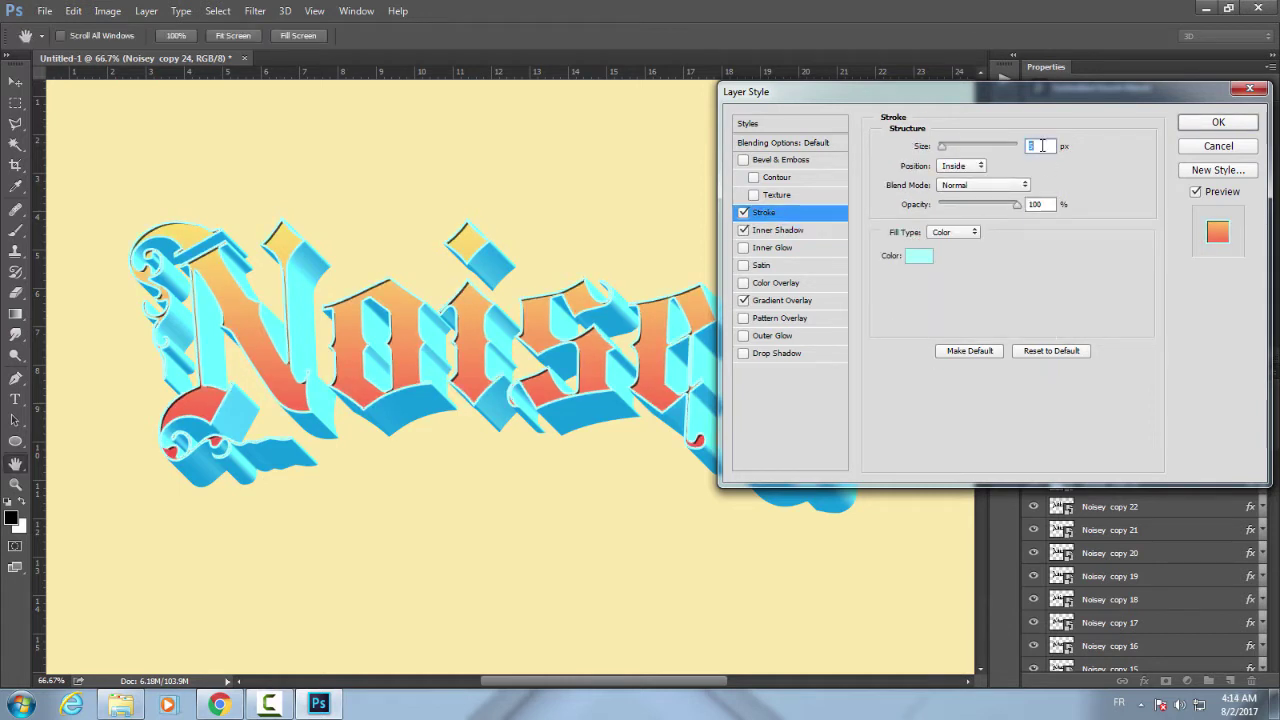
{"action": "key", "text": "Up"}
{"action": "left_click", "coordinate": [782, 232]}
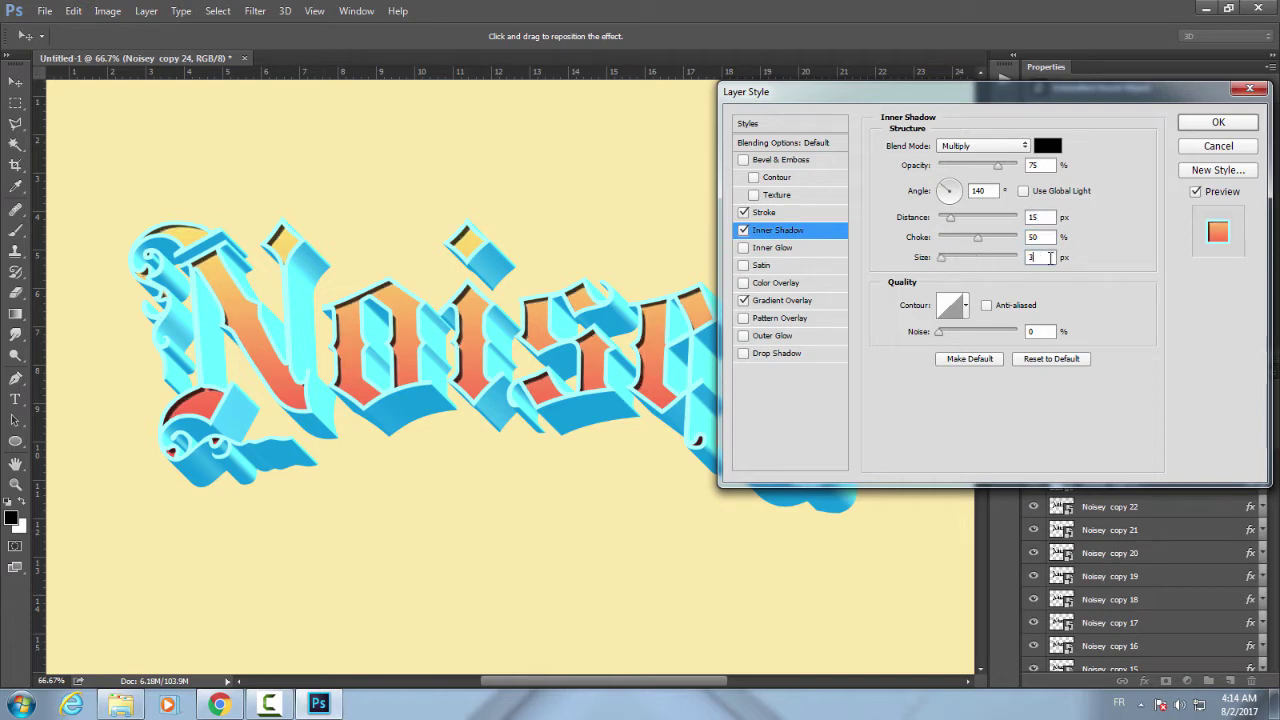
Try Linear Burn, then Overlay, as the inner shadow blend mode.
{"action": "left_click", "coordinate": [983, 146]}
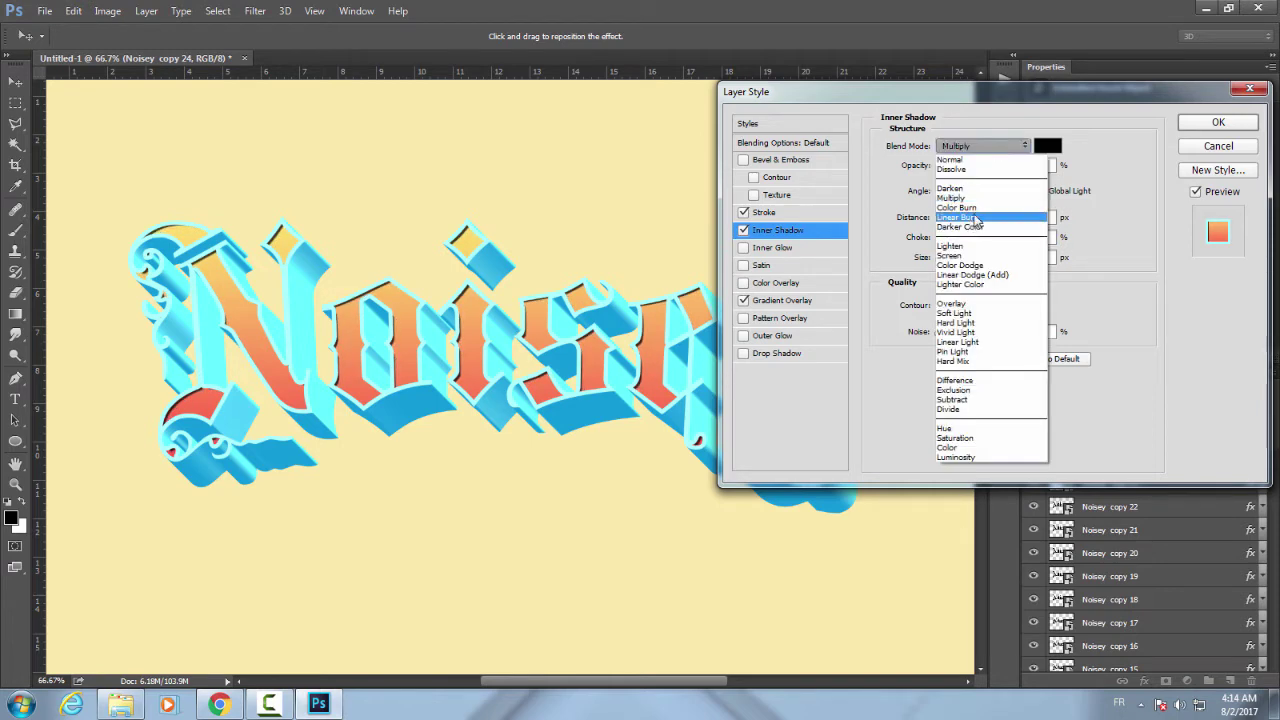
{"action": "left_click", "coordinate": [980, 170]}
{"action": "left_click", "coordinate": [993, 148]}
{"action": "left_click", "coordinate": [981, 170]}
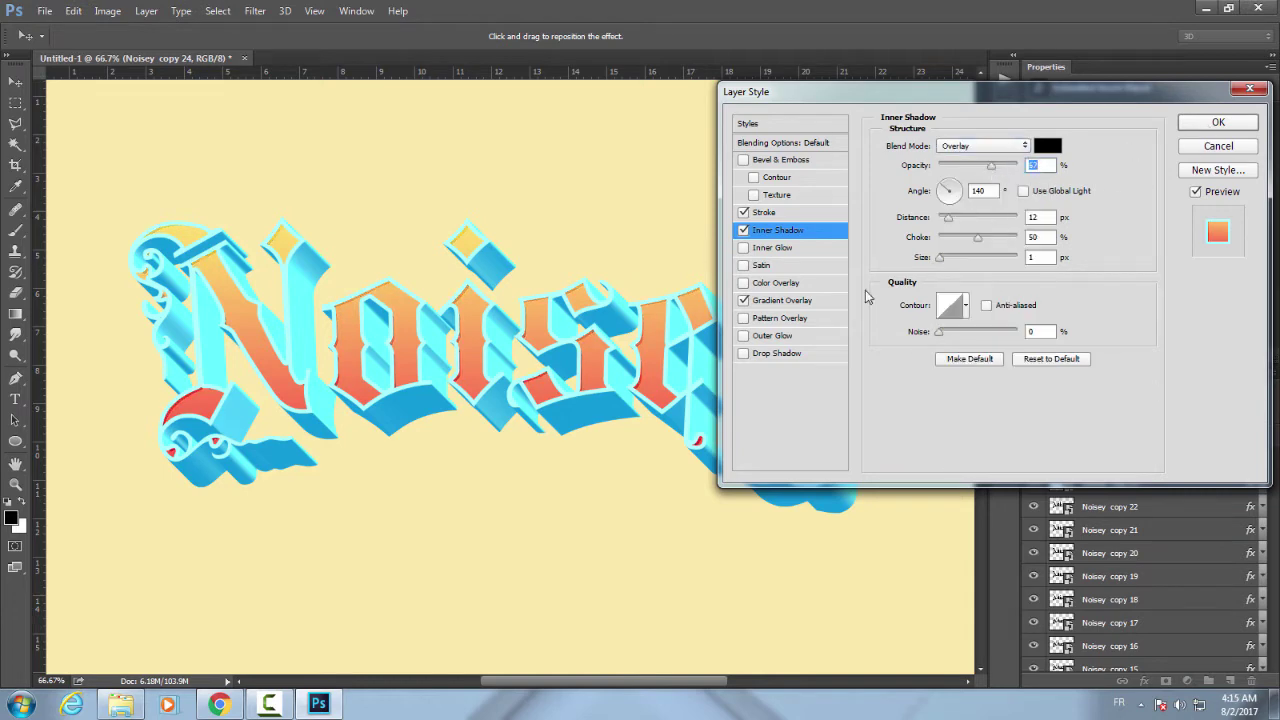
Set the stroke colour to pale cyan a9fefe.
{"action": "left_click", "coordinate": [763, 212]}
{"action": "left_click", "coordinate": [938, 256]}
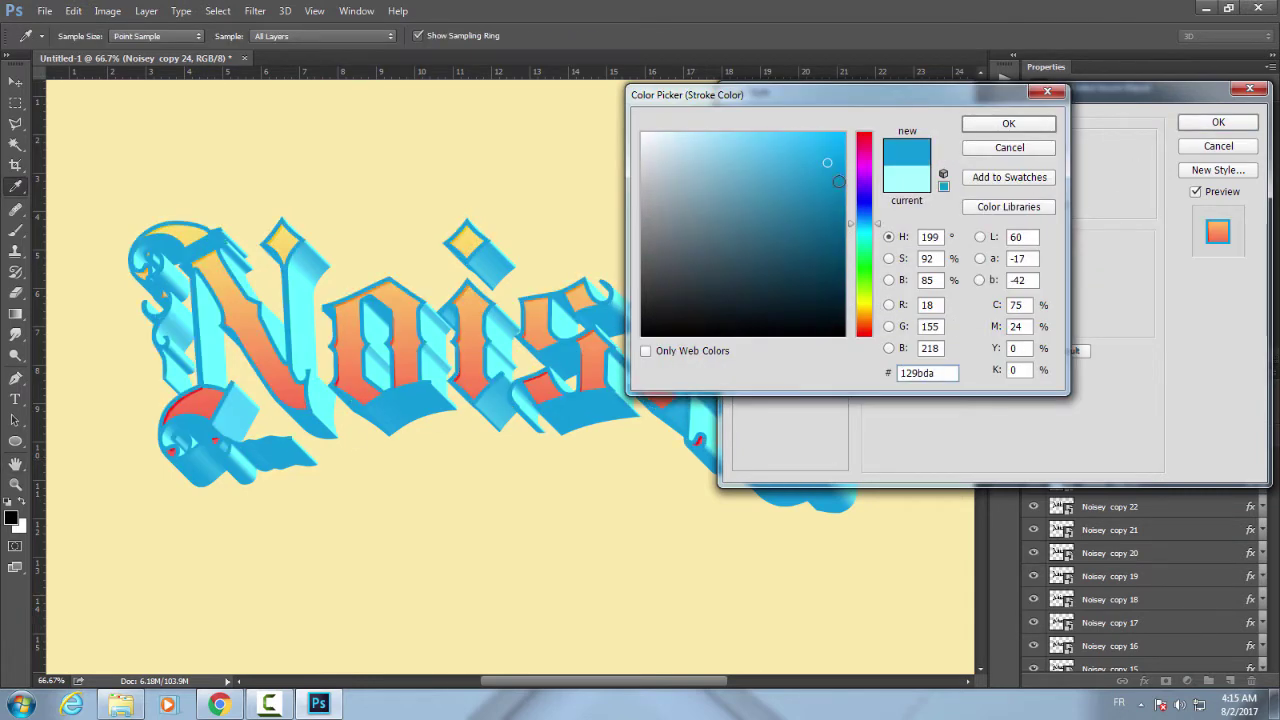
{"action": "left_click_drag", "start_coordinate": [351, 443], "coordinate": [580, 134]}
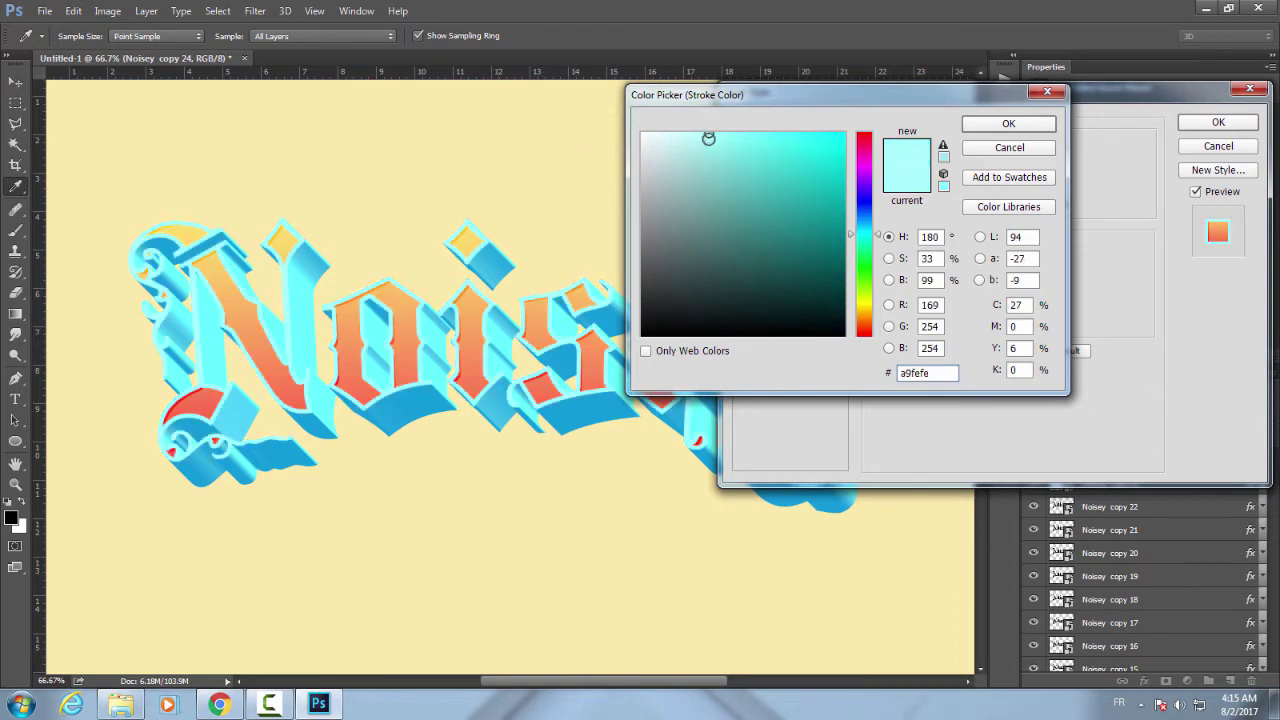
{"action": "left_click", "coordinate": [1008, 123]}
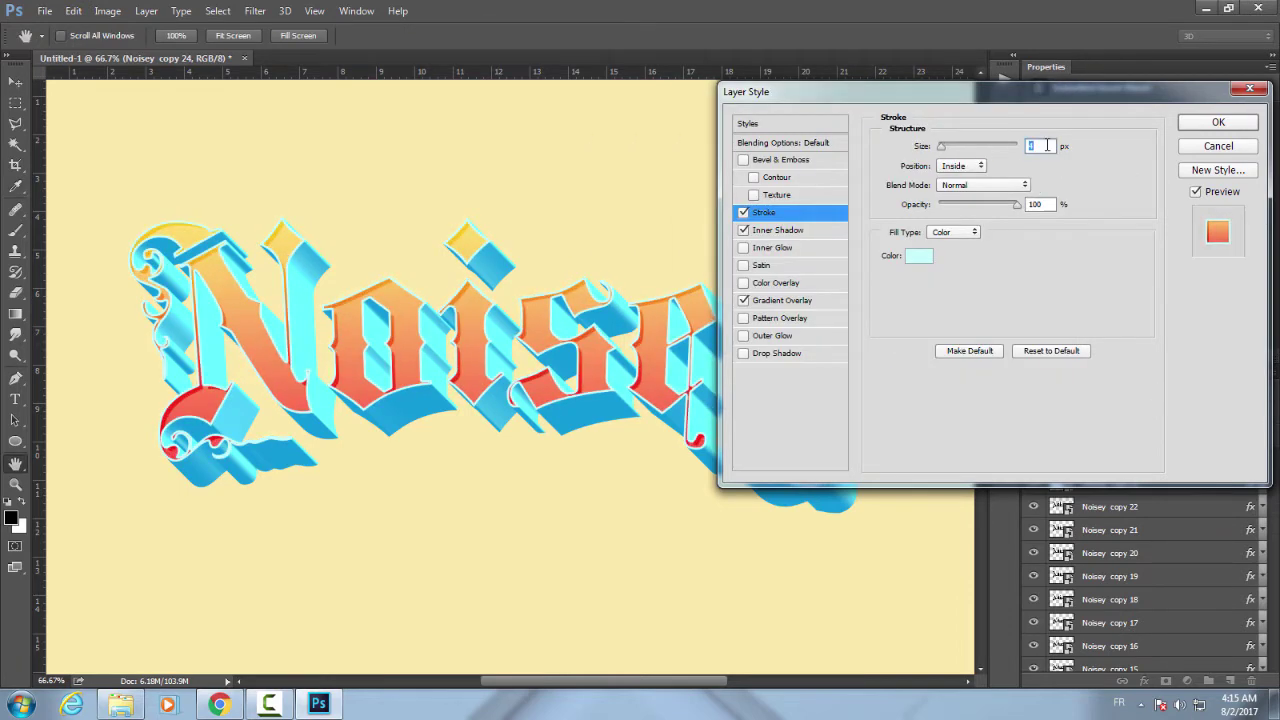
Set the inner shadow to Linear Burn at 30% opacity and apply the layer style.
{"action": "left_click", "coordinate": [777, 230]}
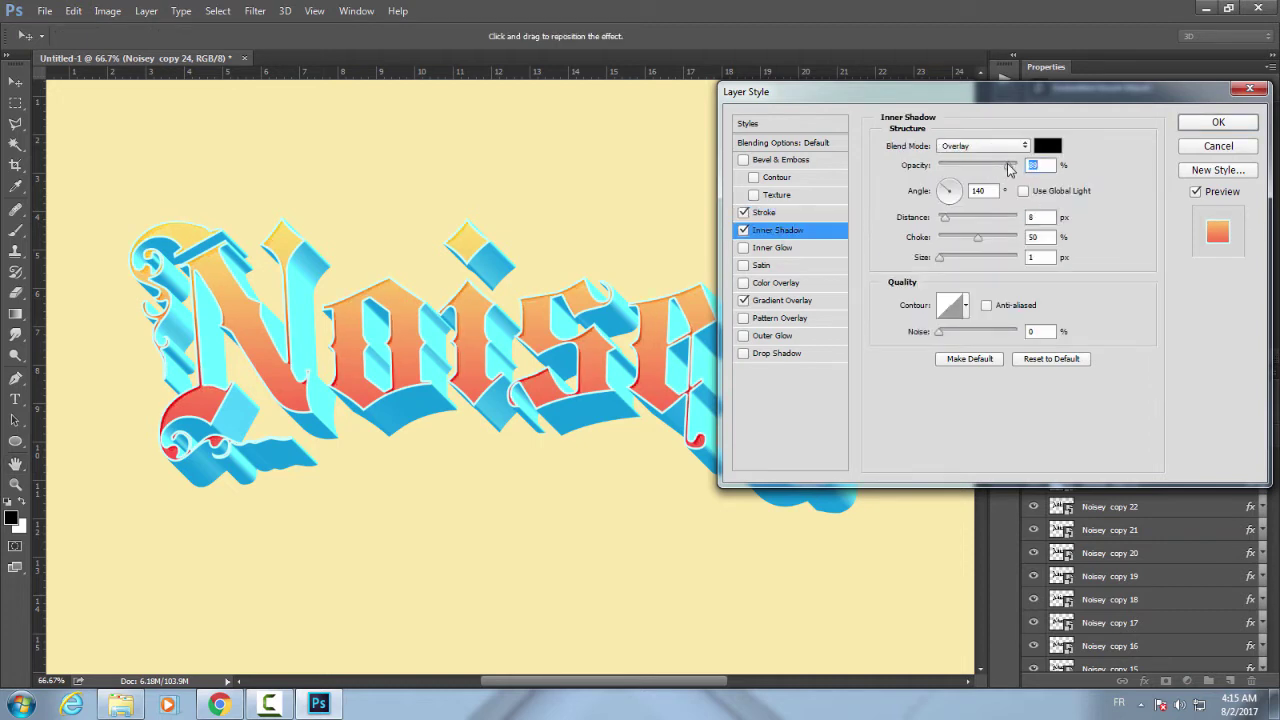
{"action": "left_click", "coordinate": [983, 146]}
{"action": "left_click", "coordinate": [975, 201]}
{"action": "left_click_drag", "start_coordinate": [1008, 166], "coordinate": [972, 170]}
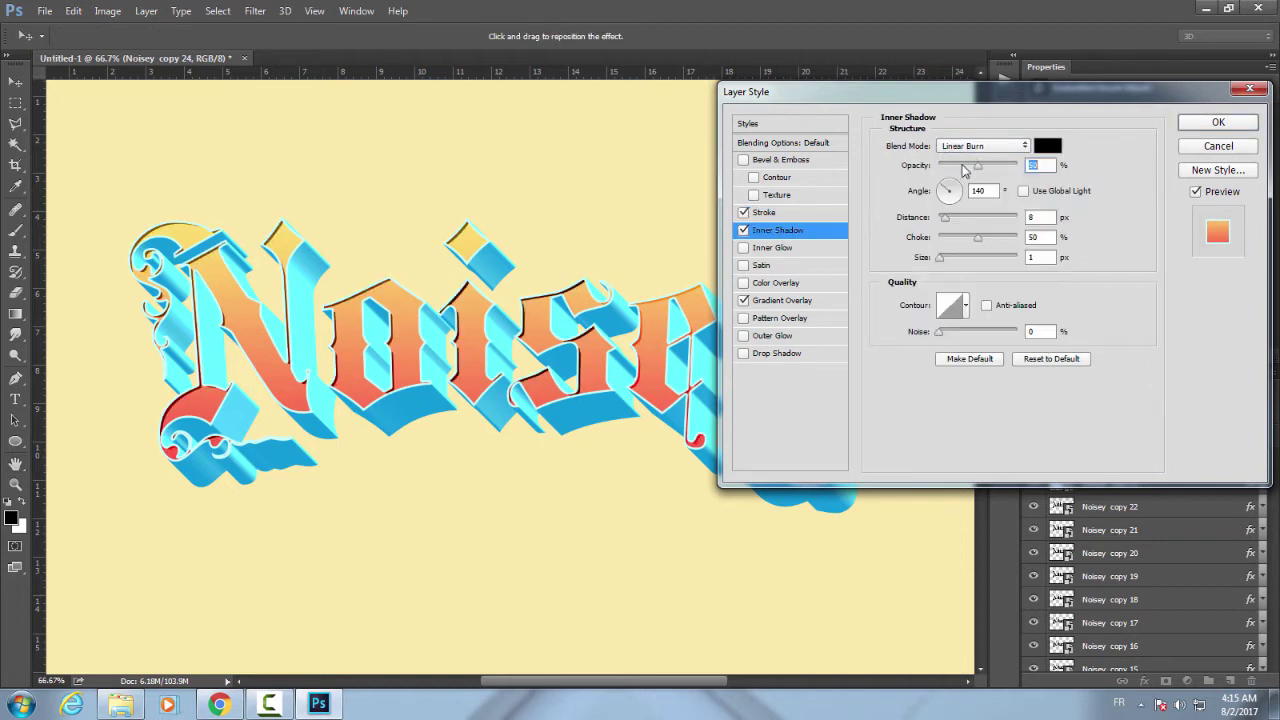
{"action": "left_click_drag", "start_coordinate": [884, 90], "coordinate": [740, 113]}
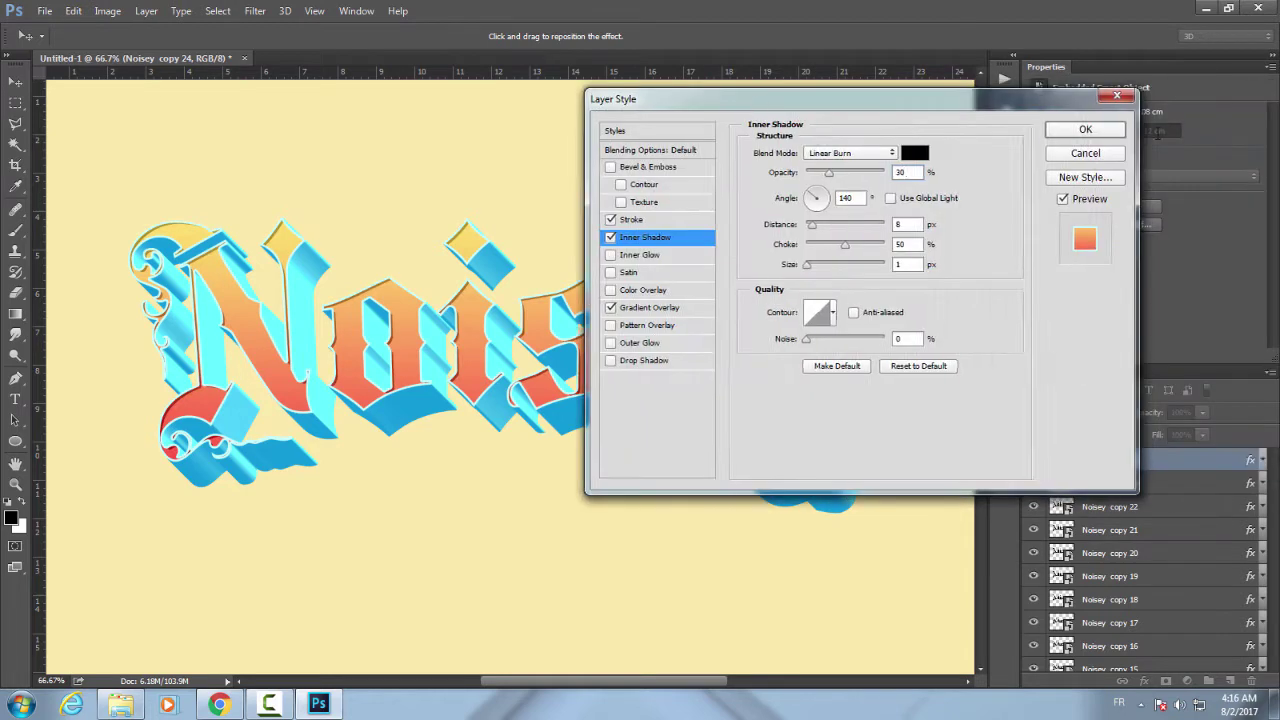
{"action": "left_click", "coordinate": [1074, 145]}
Select the bottom Noisey layer in the Layers panel.
{"action": "scroll", "coordinate": [1150, 550], "scroll_direction": "down", "scroll_amount": 10}
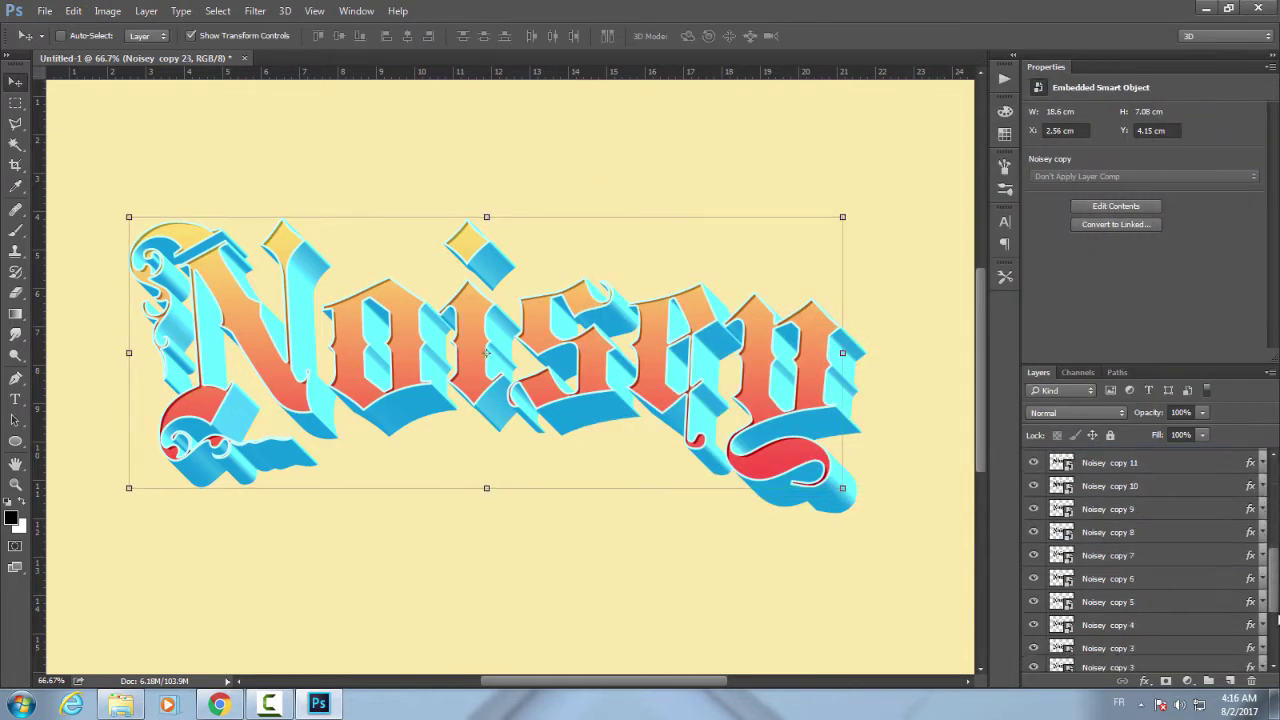
{"action": "left_click", "coordinate": [1100, 580]}
{"action": "scroll", "coordinate": [1242, 468], "scroll_direction": "up", "scroll_amount": 10}
Select the Noisey copies through Noisey copy 24, merge them, then undo the merge.
{"action": "left_click", "coordinate": [1242, 468], "text": "shift"}
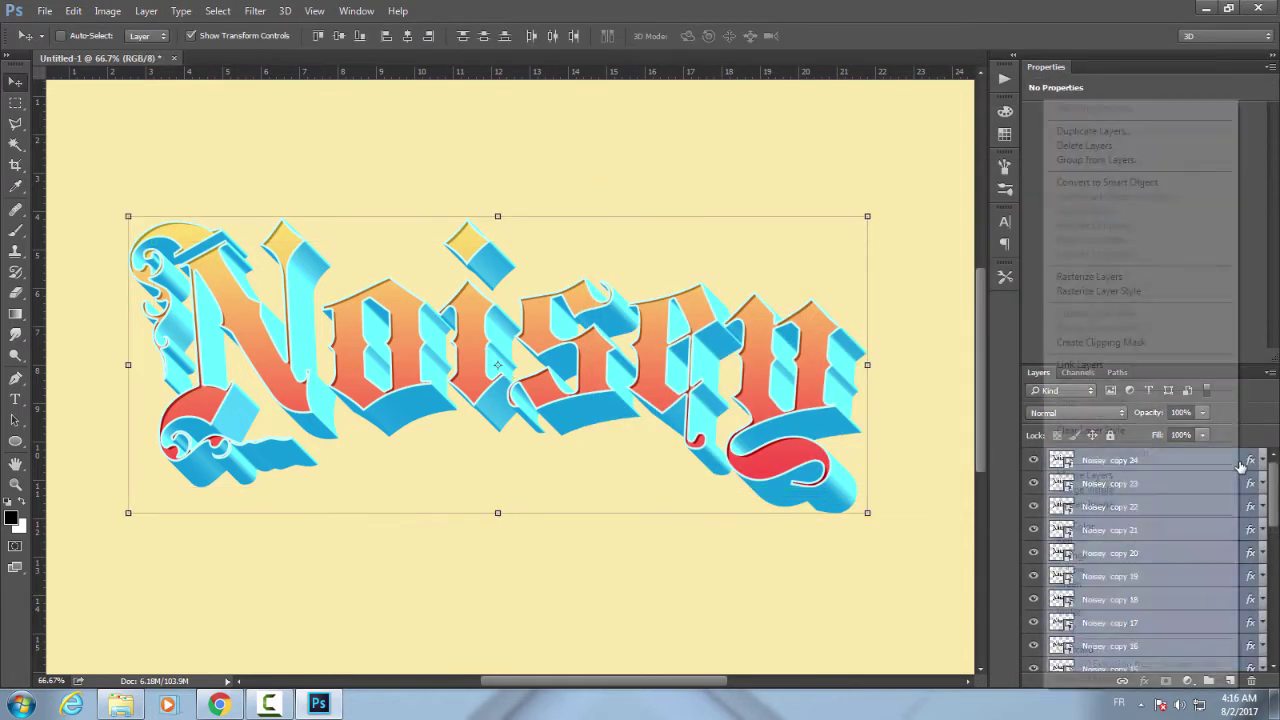
{"action": "right_click", "coordinate": [1173, 492]}
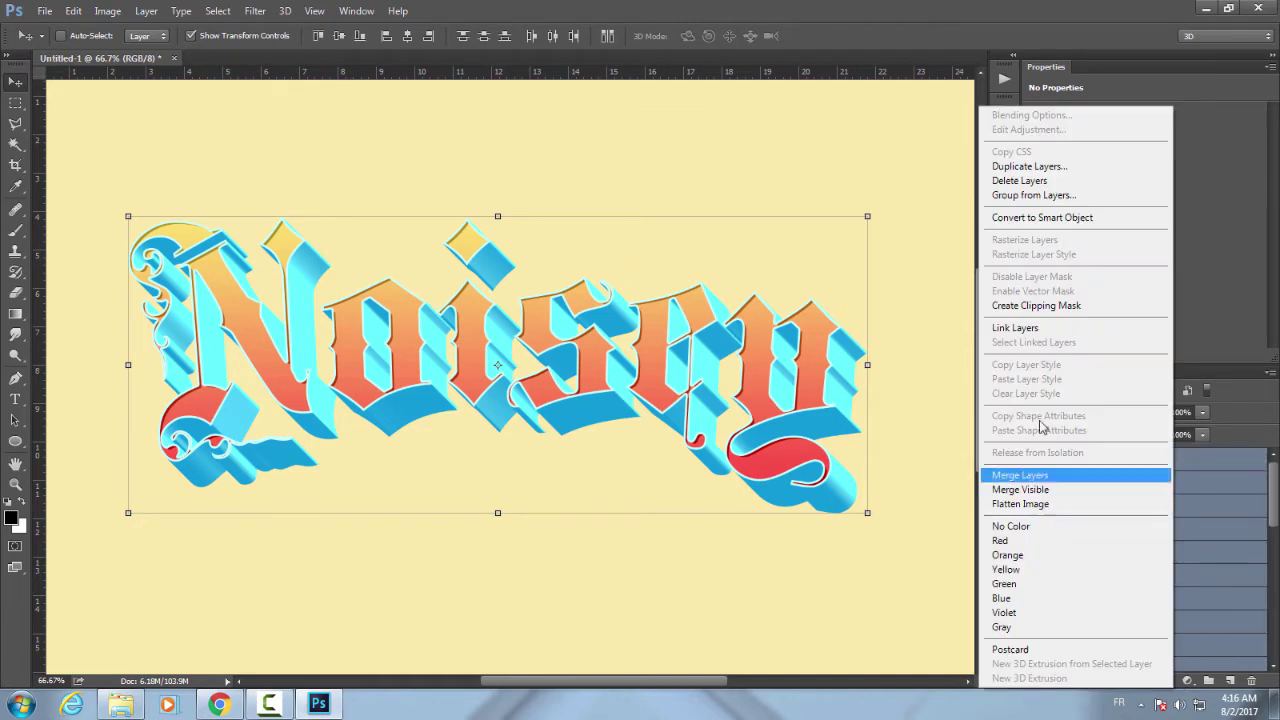
{"action": "left_click", "coordinate": [1058, 475]}
{"action": "key", "text": "ctrl+z"}
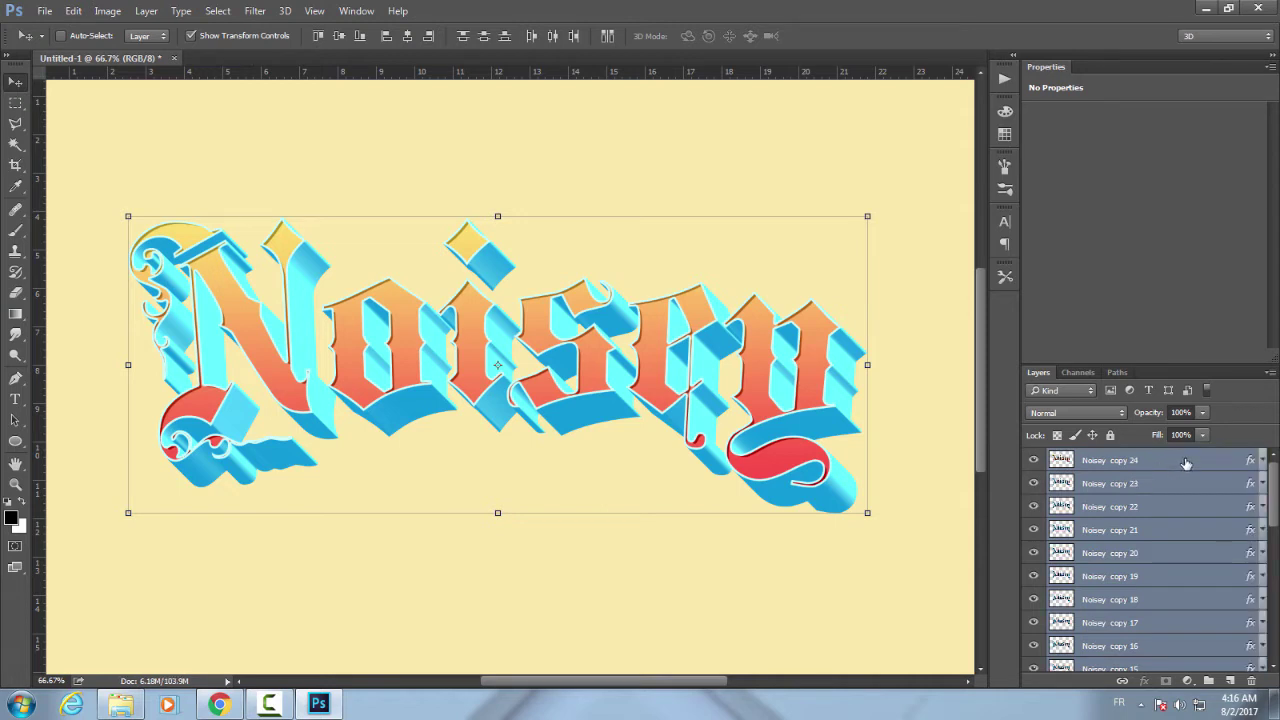
Hide the shadow layer and Merge Visible the extrusion copies into one layer.
{"action": "scroll", "coordinate": [1175, 550], "scroll_direction": "down", "scroll_amount": 5}
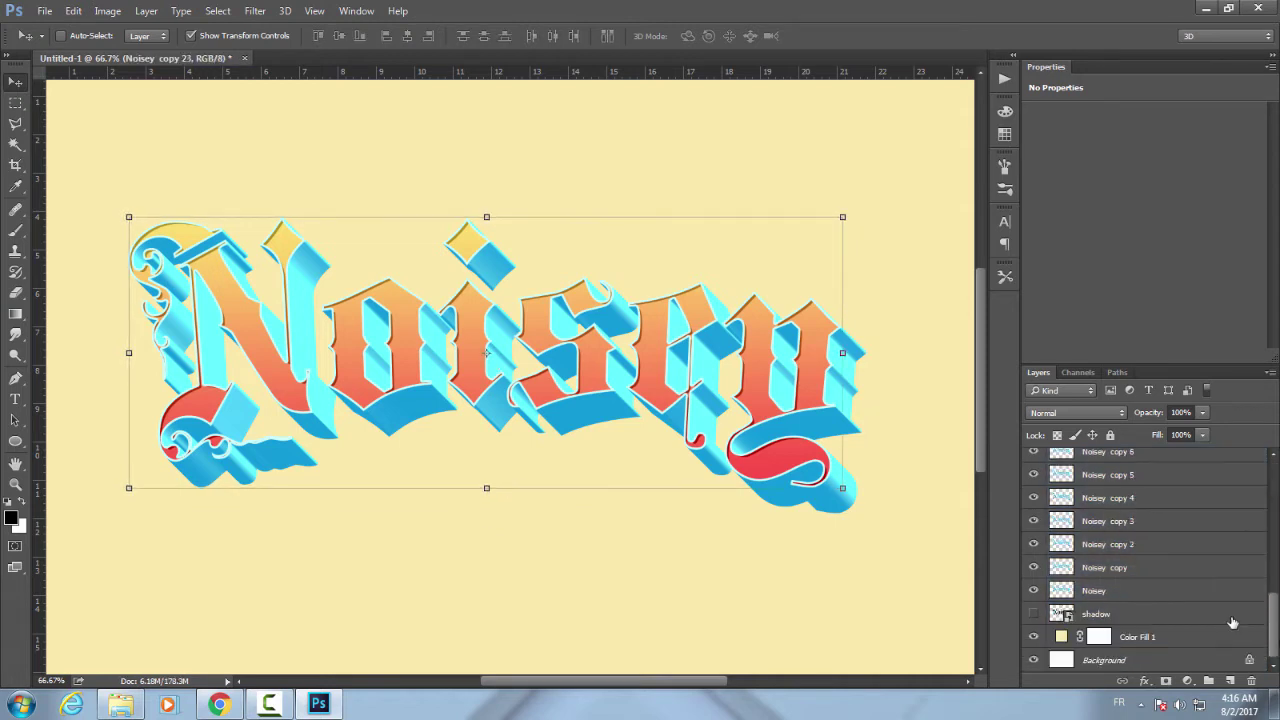
{"action": "left_click", "coordinate": [1110, 590], "text": "shift"}
{"action": "right_click", "coordinate": [1110, 590]}
{"action": "left_click", "coordinate": [1128, 378]}
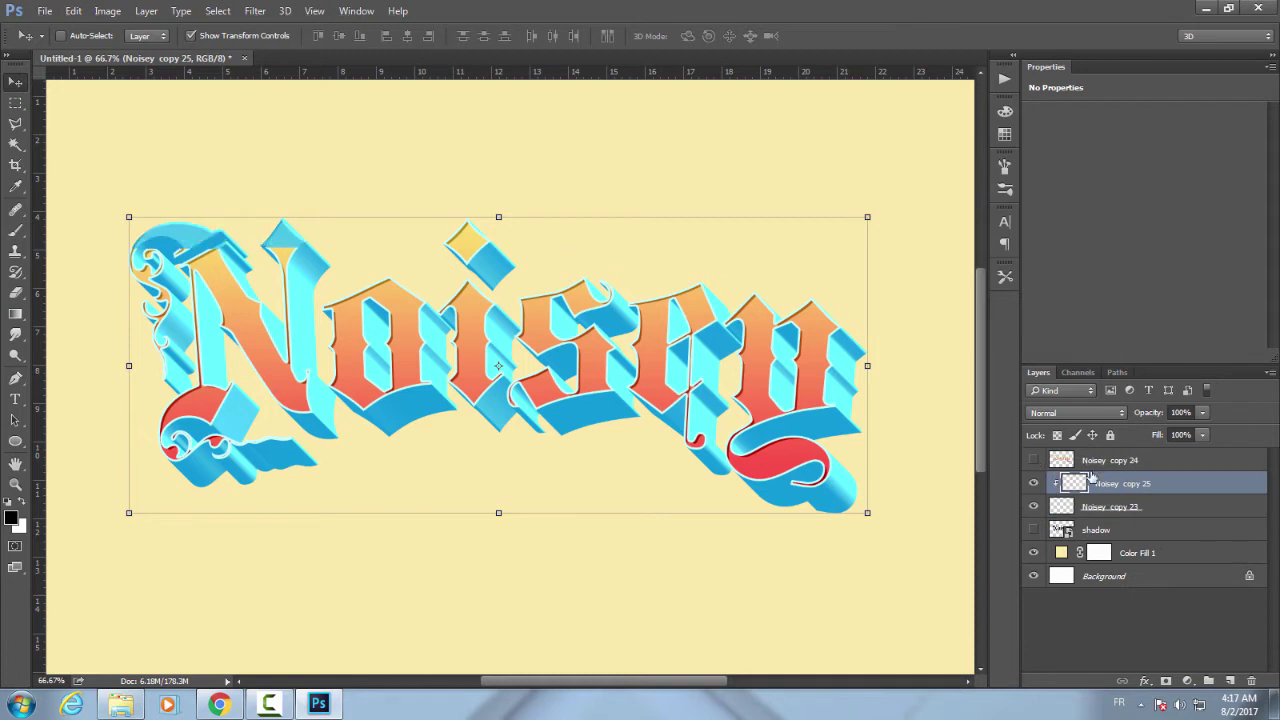
Apply a -45° Motion Blur to the merged extrusion layer.
{"action": "left_click", "coordinate": [255, 11]}
{"action": "left_click", "coordinate": [514, 260]}
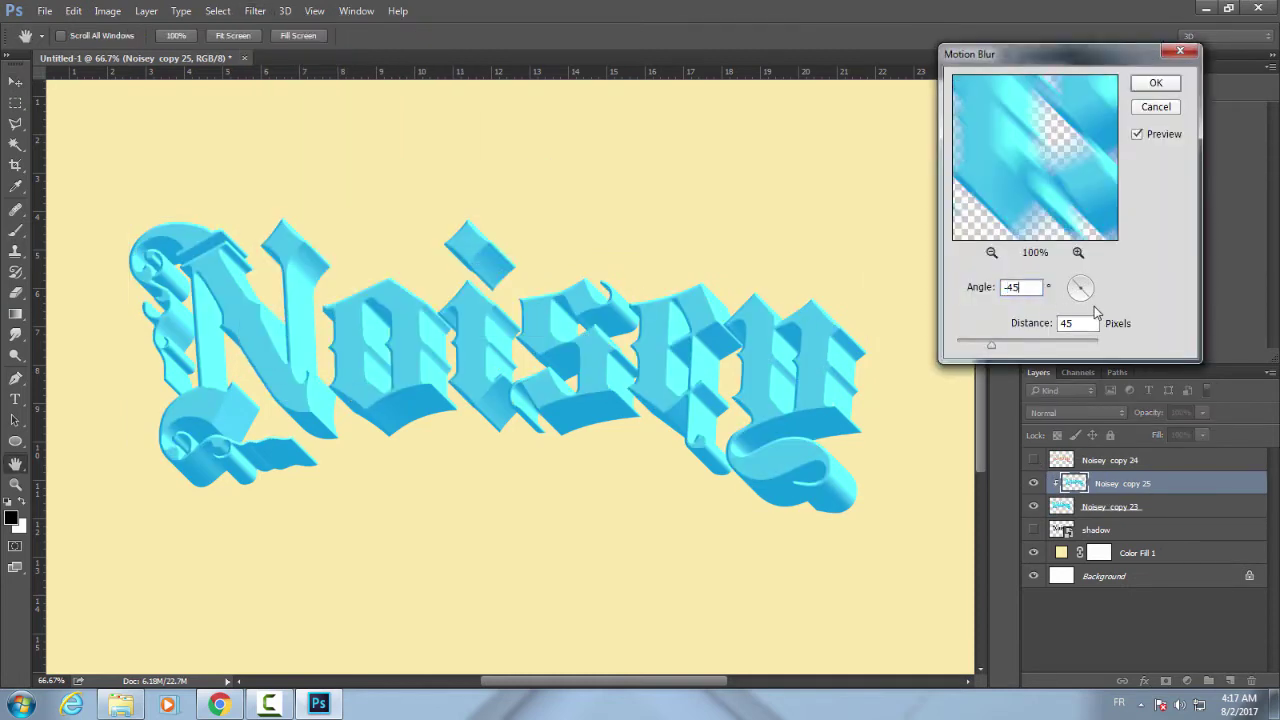
{"action": "double_click", "coordinate": [1078, 322]}
{"action": "type", "text": "5"}
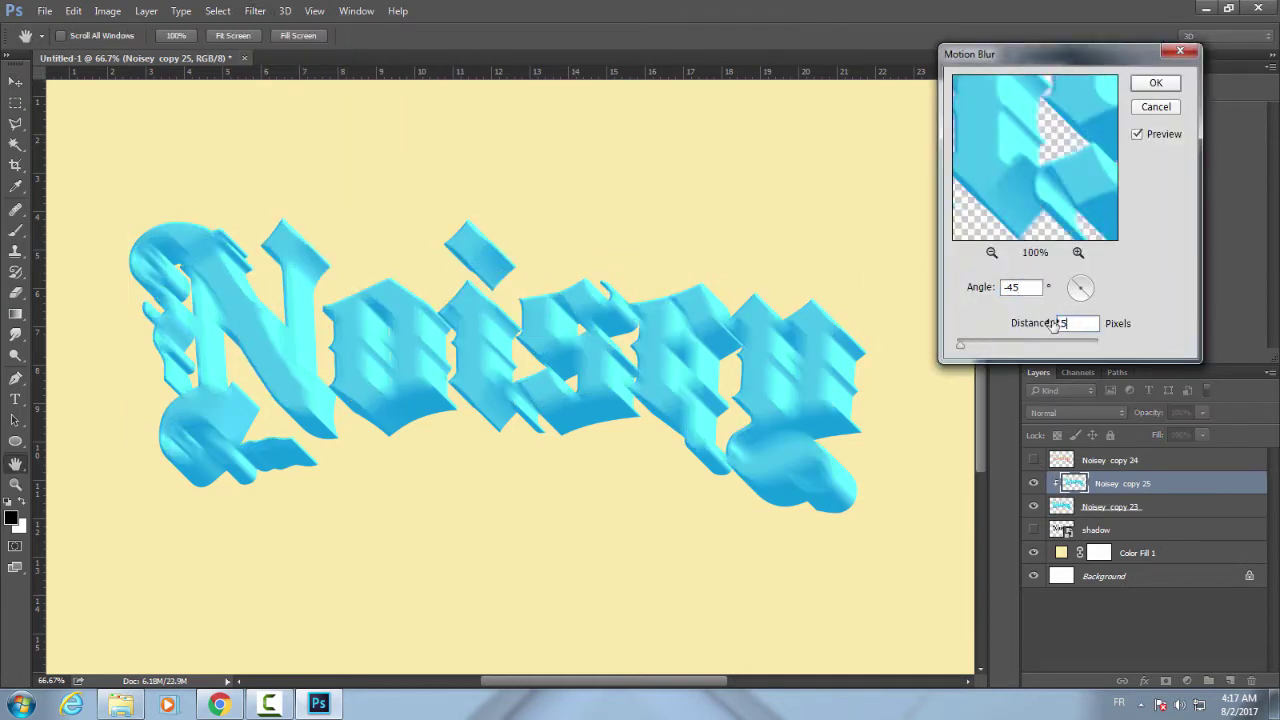
{"action": "left_click", "coordinate": [1156, 106]}
Make the gradient face and shadow layers visible, select the shadow layer and zoom to the lettering.
{"action": "left_click", "coordinate": [1034, 460]}
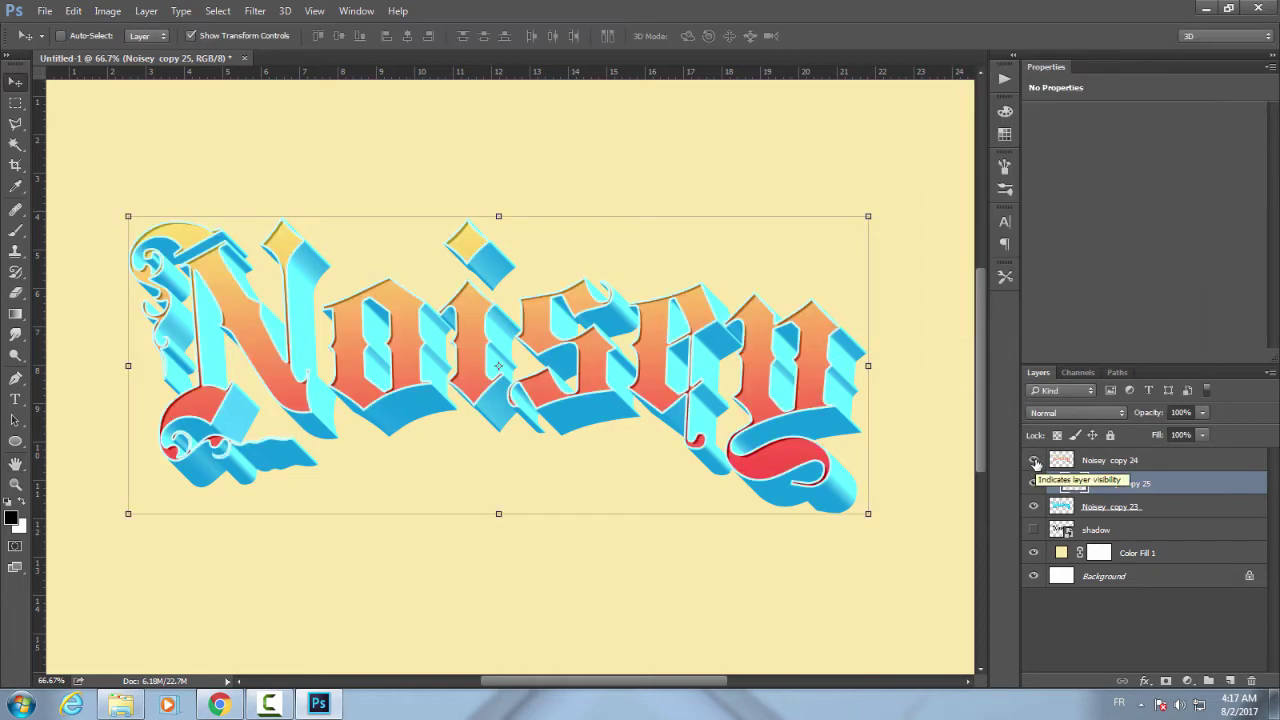
{"action": "left_click", "coordinate": [1098, 590]}
{"action": "key", "text": "ctrl+minus"}
{"action": "left_click", "coordinate": [1034, 529]}
{"action": "left_click", "coordinate": [1145, 532]}
{"action": "key", "text": "ctrl+plus"}
{"action": "key", "text": "ctrl+plus"}
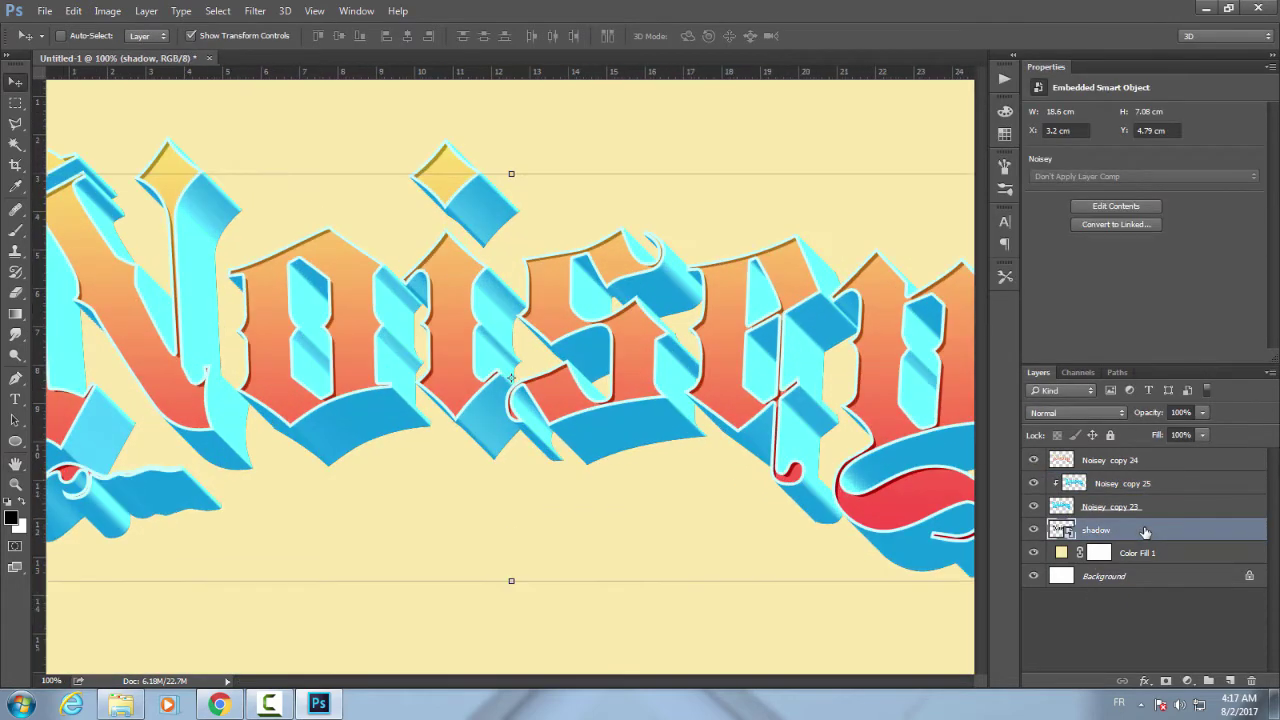
Create the first run of shadow copies, each offset down and left.
{"action": "key", "text": "alt+Left"}
{"action": "key", "text": "alt+Down"}
{"action": "key", "text": "alt+Left"}
{"action": "key", "text": "alt+Down"}
{"action": "key", "text": "alt+Down"}
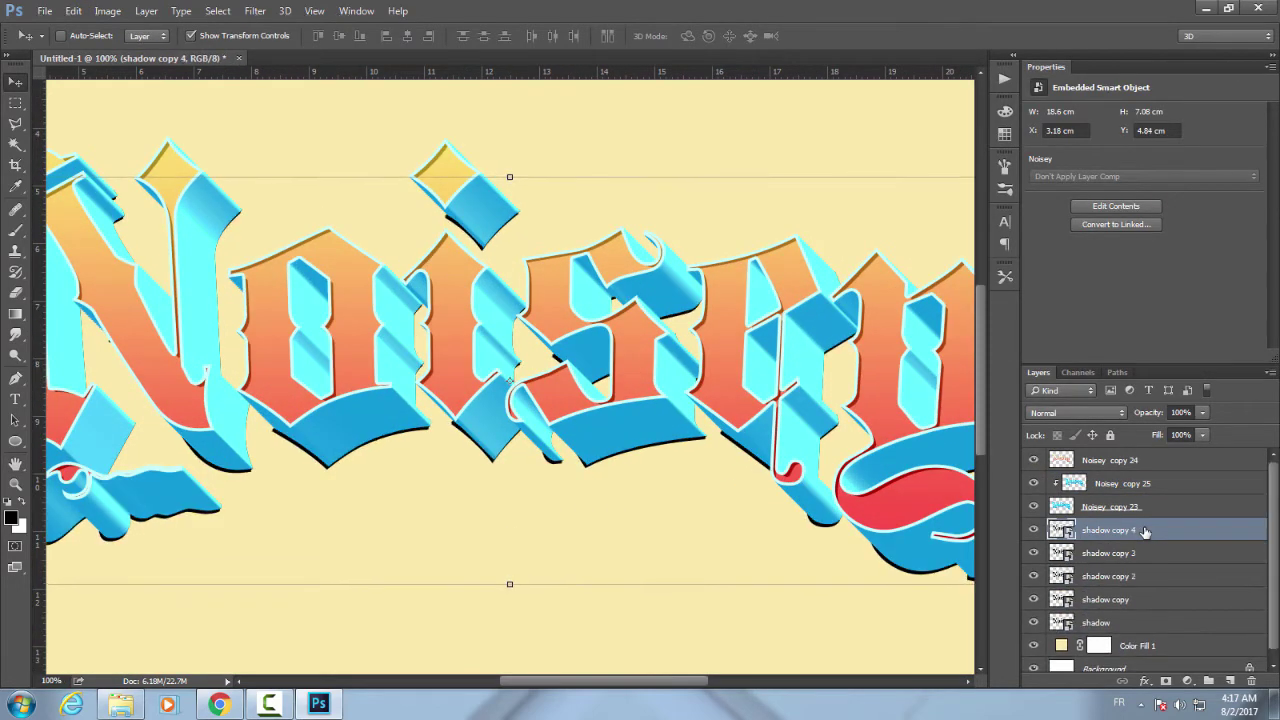
{"action": "key", "text": "alt+Left"}
{"action": "key", "text": "alt+Down"}
{"action": "key", "text": "alt+Down"}
{"action": "key", "text": "alt+Left"}
{"action": "key", "text": "alt+Down"}
{"action": "key", "text": "alt+Down"}
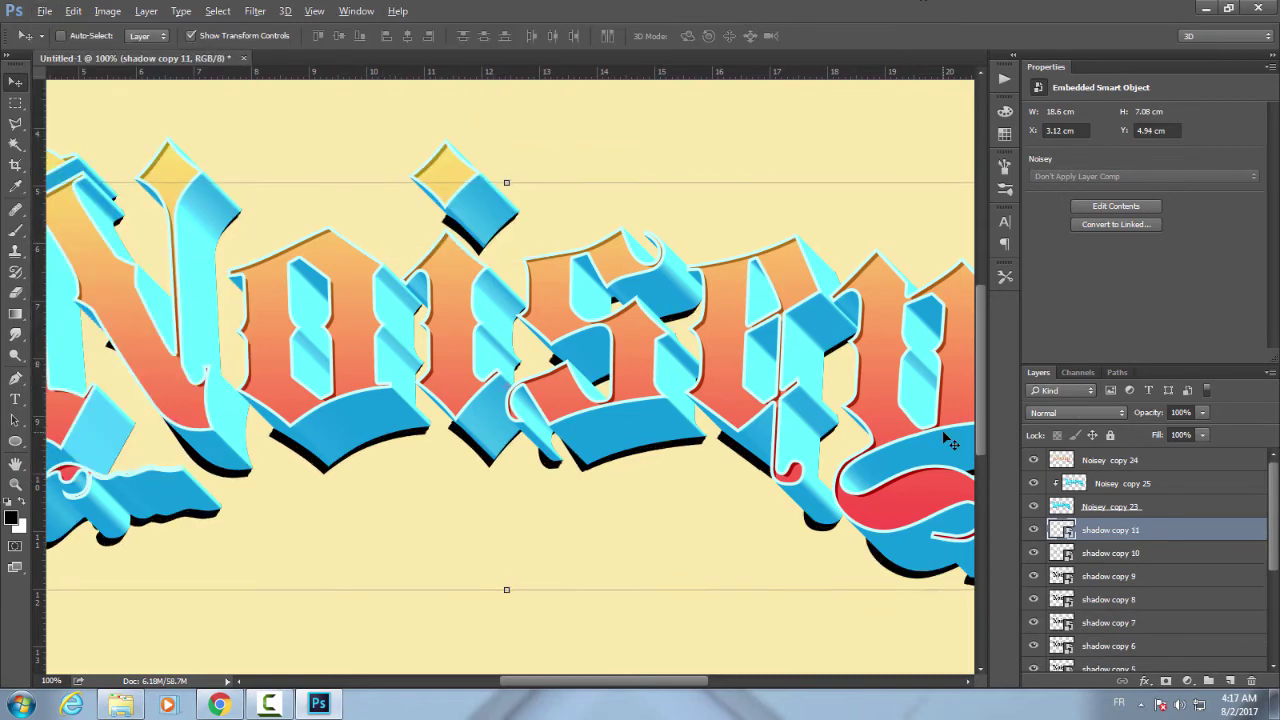
{"action": "key", "text": "alt+Left"}
{"action": "key", "text": "alt+Down"}
Select and merge a range of shadow copies, then keep stacking offset copies down-left.
{"action": "key", "text": "alt+Down"}
{"action": "key", "text": "alt+Down"}
{"action": "key", "text": "alt+Left"}
{"action": "key", "text": "alt+Down"}
{"action": "scroll", "coordinate": [1262, 646], "scroll_direction": "down", "scroll_amount": 5}
{"action": "left_click", "coordinate": [1189, 590], "text": "shift"}
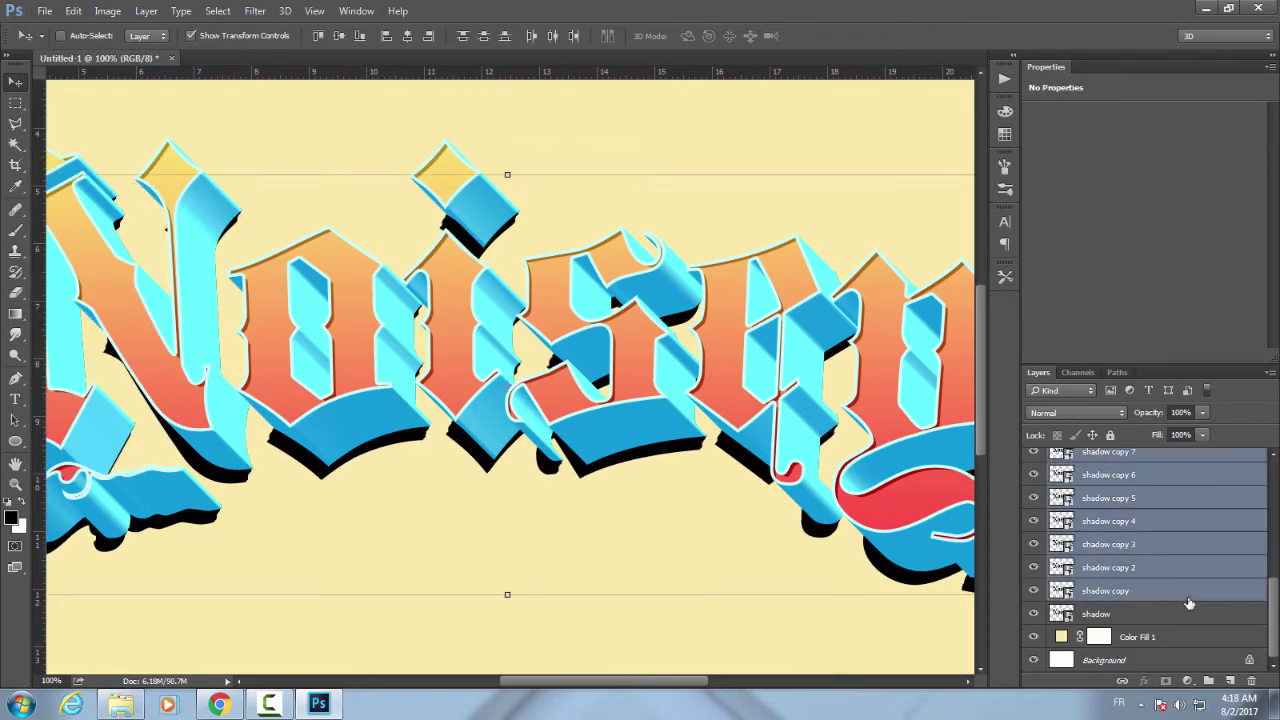
{"action": "key", "text": "ctrl+e"}
{"action": "key", "text": "alt+Down"}
{"action": "key", "text": "alt+Left"}
{"action": "key", "text": "alt+Down"}
{"action": "key", "text": "alt+Left"}
{"action": "key", "text": "alt+Down"}
{"action": "key", "text": "alt+Left"}
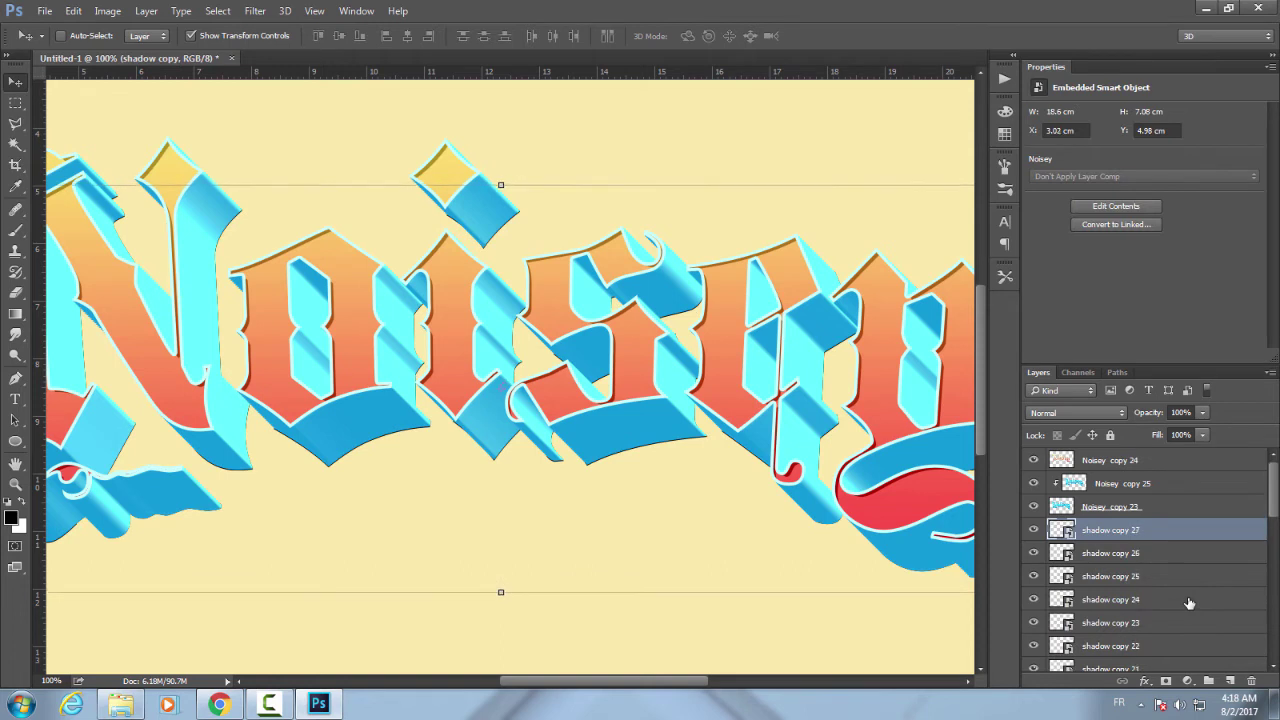
{"action": "key", "text": "alt+Down"}
{"action": "key", "text": "alt+Left"}
{"action": "key", "text": "alt+Down"}
{"action": "key", "text": "alt+Left"}
{"action": "key", "text": "alt+Down"}
{"action": "key", "text": "alt+Left"}
{"action": "key", "text": "alt+Down"}
{"action": "key", "text": "alt+Left"}
Add many more down-left shadow copies to lengthen the cast shadow.
{"action": "key", "text": "alt+Down"}
{"action": "key", "text": "alt+Left"}
{"action": "key", "text": "alt+Down"}
{"action": "key", "text": "alt+Left"}
{"action": "key", "text": "alt+Down"}
{"action": "key", "text": "alt+Left"}
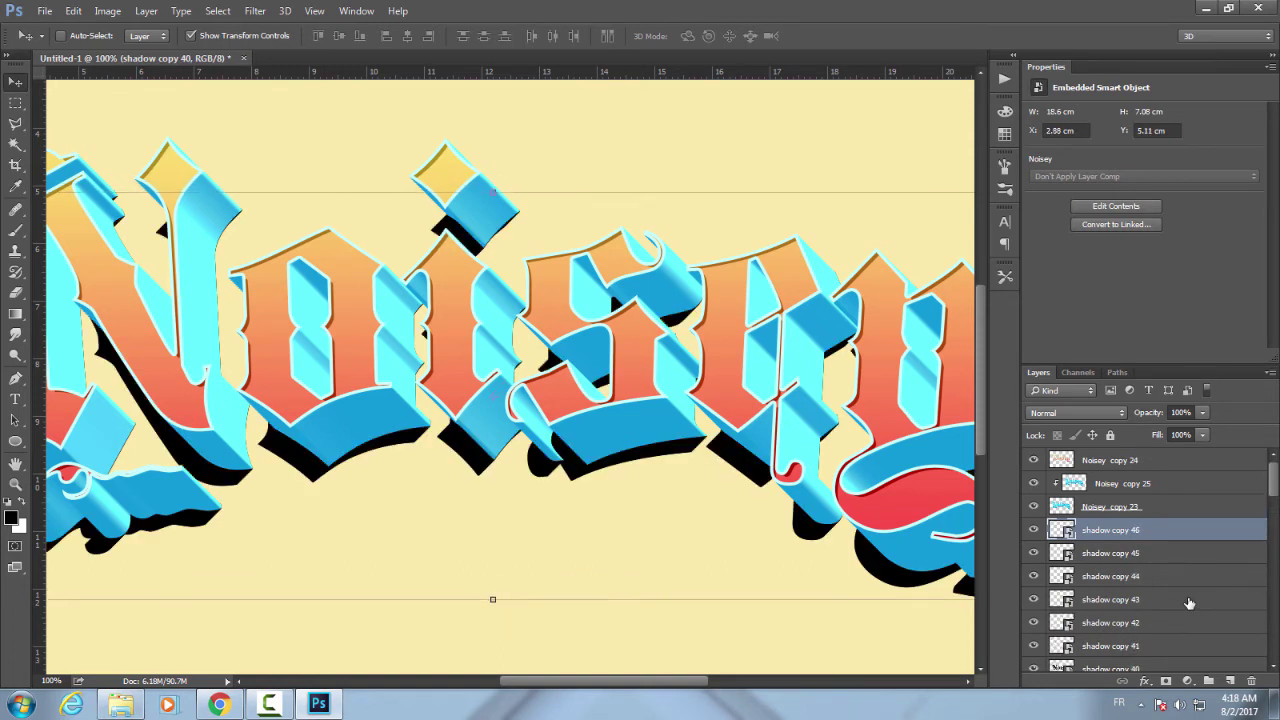
{"action": "key", "text": "alt+Down"}
{"action": "key", "text": "alt+Left"}
{"action": "key", "text": "alt+Down"}
{"action": "key", "text": "alt+Left"}
{"action": "key", "text": "alt+Down"}
{"action": "key", "text": "alt+Left"}
{"action": "key", "text": "alt+Down"}
{"action": "key", "text": "alt+Left"}
{"action": "key", "text": "alt+Down"}
{"action": "key", "text": "alt+Left"}
{"action": "key", "text": "alt+Down"}
{"action": "key", "text": "alt+Left"}
{"action": "key", "text": "alt+Down"}
{"action": "key", "text": "alt+Left"}
{"action": "key", "text": "alt+Down"}
{"action": "key", "text": "alt+Left"}
{"action": "key", "text": "alt+Down"}
{"action": "key", "text": "alt+Left"}
{"action": "key", "text": "alt+Down"}
{"action": "key", "text": "alt+Left"}
{"action": "key", "text": "alt+Down"}
{"action": "key", "text": "alt+Left"}
{"action": "key", "text": "alt+Down"}
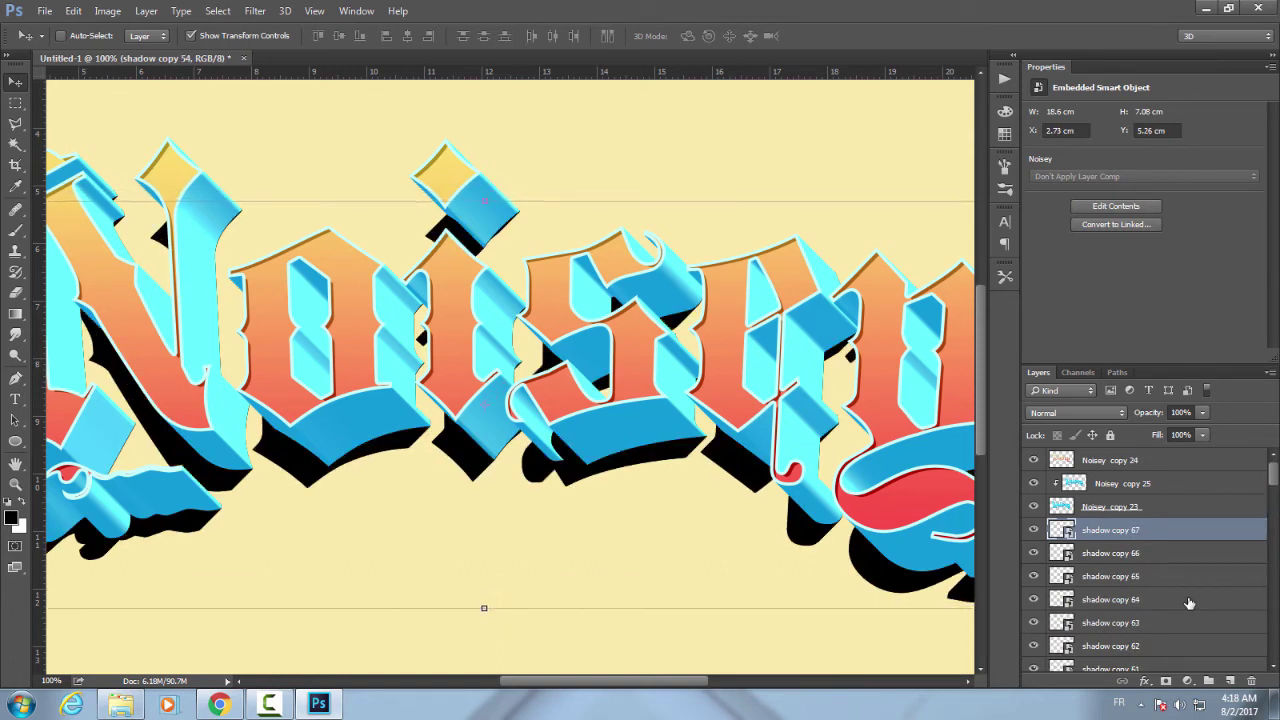
{"action": "key", "text": "alt+Left"}
{"action": "key", "text": "alt+Down"}
{"action": "key", "text": "alt+Left"}
{"action": "key", "text": "alt+Down"}
{"action": "key", "text": "alt+Left"}
{"action": "key", "text": "alt+Down"}
{"action": "key", "text": "alt+Left"}
{"action": "key", "text": "alt+Down"}
{"action": "key", "text": "alt+Left"}
{"action": "key", "text": "alt+Down"}
{"action": "key", "text": "alt+Left"}
{"action": "key", "text": "alt+Down"}
{"action": "key", "text": "alt+Left"}
{"action": "key", "text": "alt+Down"}
{"action": "key", "text": "alt+Left"}
{"action": "key", "text": "alt+Down"}
{"action": "key", "text": "alt+Left"}
{"action": "key", "text": "alt+Down"}
{"action": "key", "text": "alt+Left"}
{"action": "key", "text": "alt+Down"}
{"action": "key", "text": "alt+Left"}
{"action": "key", "text": "alt+Down"}
{"action": "key", "text": "alt+Left"}
{"action": "key", "text": "alt+Down"}
{"action": "key", "text": "alt+Left"}
{"action": "key", "text": "alt+Down"}
{"action": "key", "text": "alt+Left"}
{"action": "key", "text": "alt+Down"}
{"action": "key", "text": "alt+Left"}
{"action": "key", "text": "alt+Down"}
{"action": "key", "text": "alt+Left"}
{"action": "key", "text": "alt+Down"}
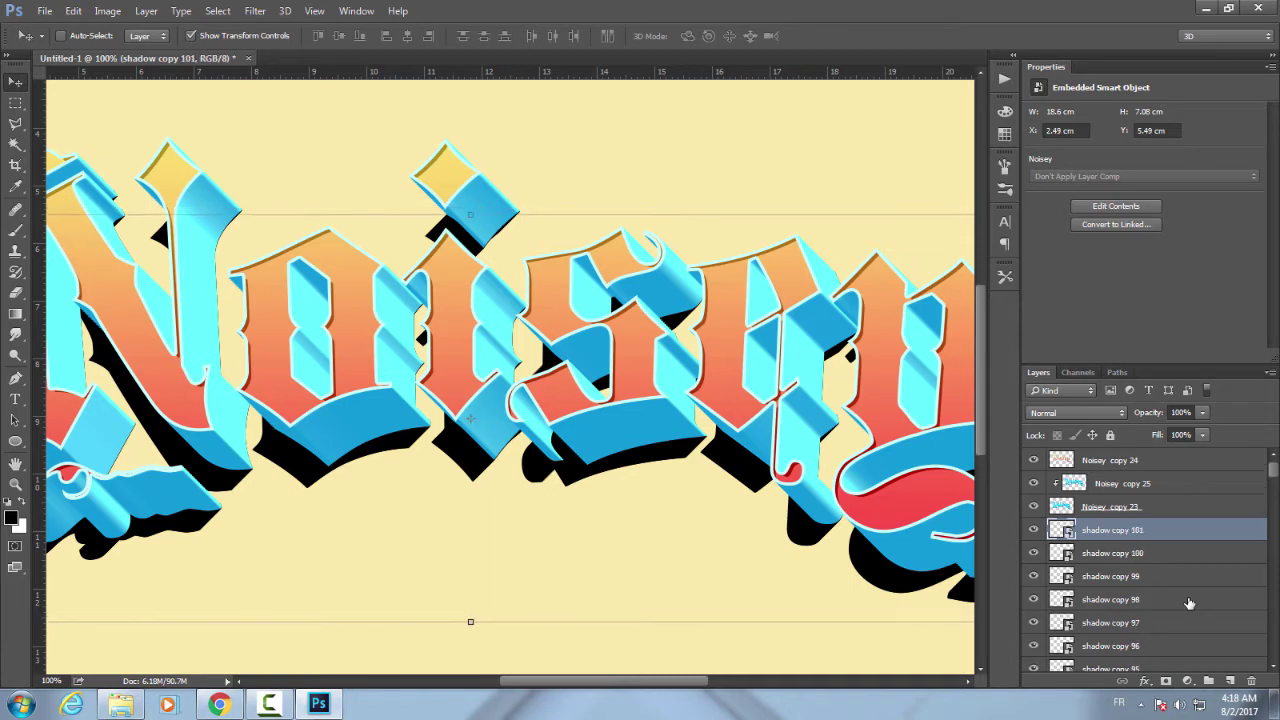
Add the final offset duplicates so the stack reaches shadow copy 128.
{"action": "key", "text": "alt+Left"}
{"action": "key", "text": "alt+Down"}
{"action": "key", "text": "alt+Left"}
{"action": "key", "text": "alt+Down"}
{"action": "key", "text": "alt+Left"}
{"action": "key", "text": "alt+Down"}
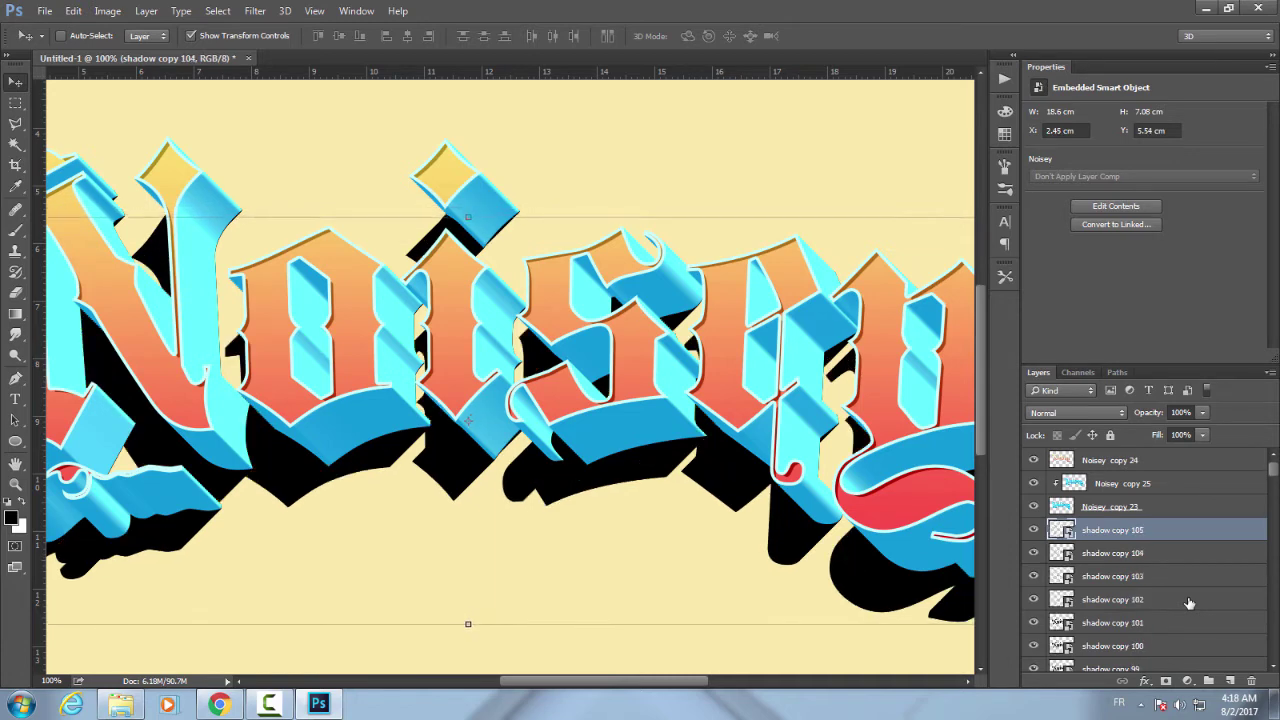
{"action": "key", "text": "alt+Left"}
{"action": "key", "text": "alt+Down"}
{"action": "key", "text": "alt+Left"}
{"action": "key", "text": "alt+Left"}
{"action": "key", "text": "alt+Down"}
{"action": "key", "text": "alt+Left"}
{"action": "key", "text": "alt+Down"}
{"action": "key", "text": "alt+Left"}
{"action": "key", "text": "alt+Down"}
{"action": "key", "text": "alt+Left"}
{"action": "key", "text": "alt+Down"}
{"action": "key", "text": "alt+Left"}
{"action": "key", "text": "alt+Down"}
{"action": "key", "text": "alt+Left"}
{"action": "key", "text": "alt+Down"}
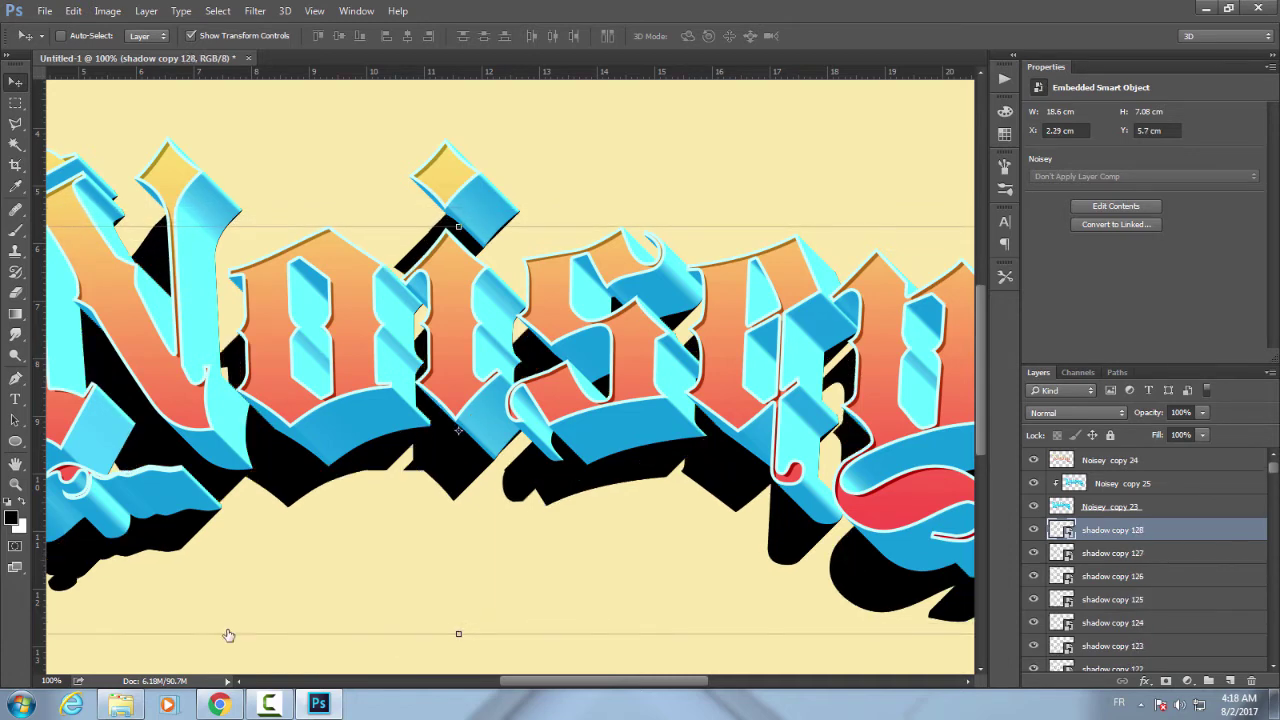
{"action": "key", "text": "alt+Left"}
{"action": "key", "text": "alt+Down"}
{"action": "key", "text": "alt+Left"}
{"action": "key", "text": "alt+Down"}
{"action": "key", "text": "alt+Left"}
{"action": "key", "text": "alt+Down"}
Shift-select every shadow layer from the top copy down to the bottom shadow layer.
{"action": "left_click_drag", "start_coordinate": [1274, 468], "coordinate": [1274, 650]}
{"action": "left_click", "coordinate": [1131, 614]}
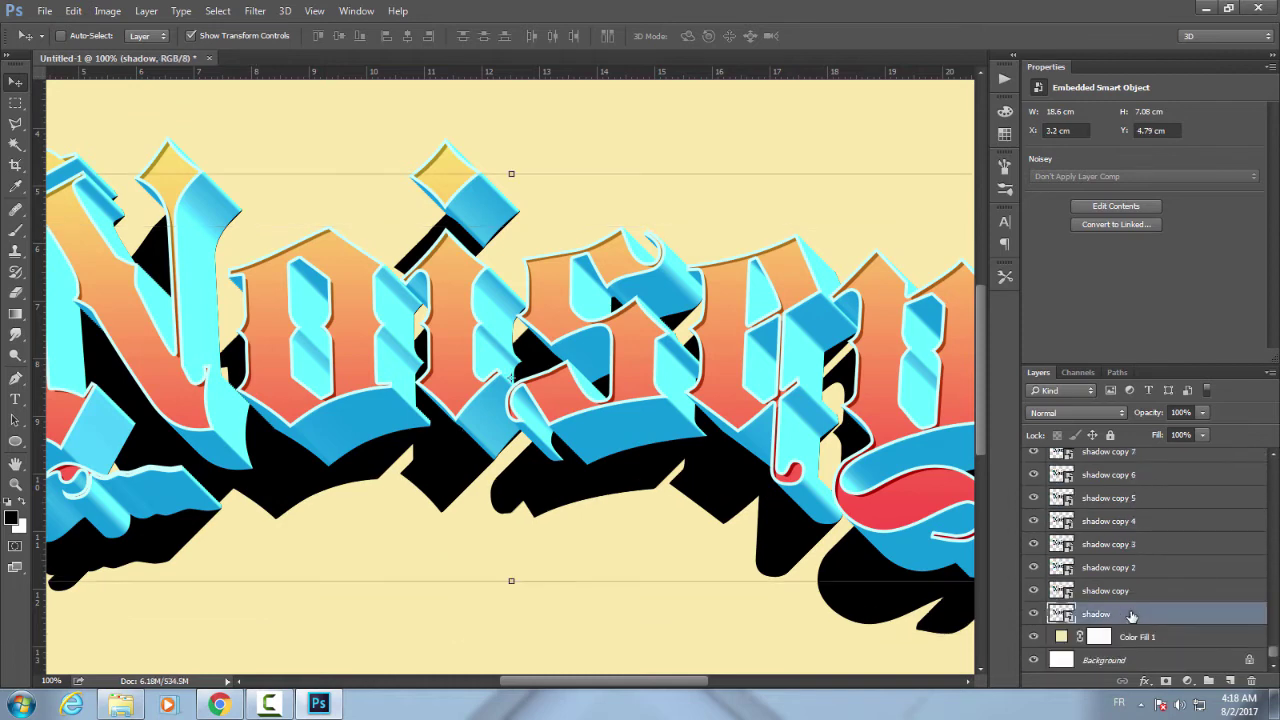
{"action": "scroll", "coordinate": [1131, 560], "scroll_direction": "up", "scroll_amount": 5}
Merge the shadow copies into one layer set to Linear Burn, 34% opacity and 50% fill.
{"action": "left_click", "coordinate": [1110, 530], "text": "shift"}
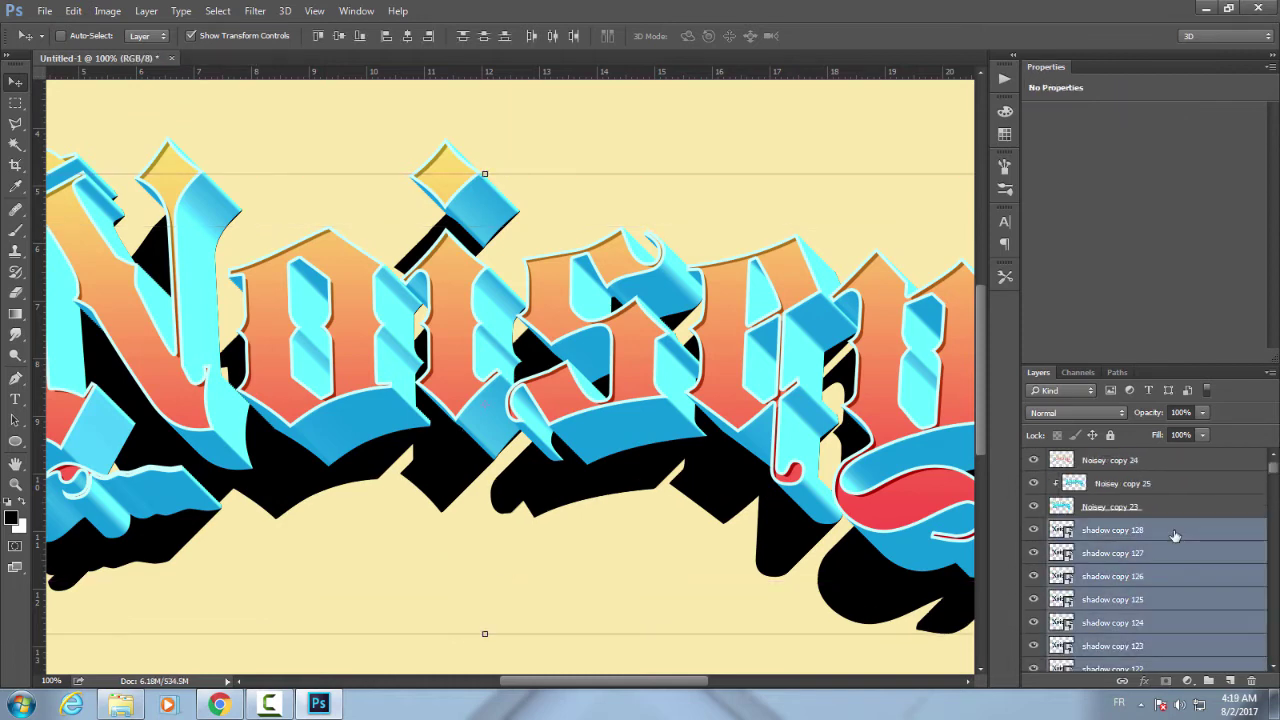
{"action": "right_click", "coordinate": [1110, 530]}
{"action": "left_click", "coordinate": [1040, 478]}
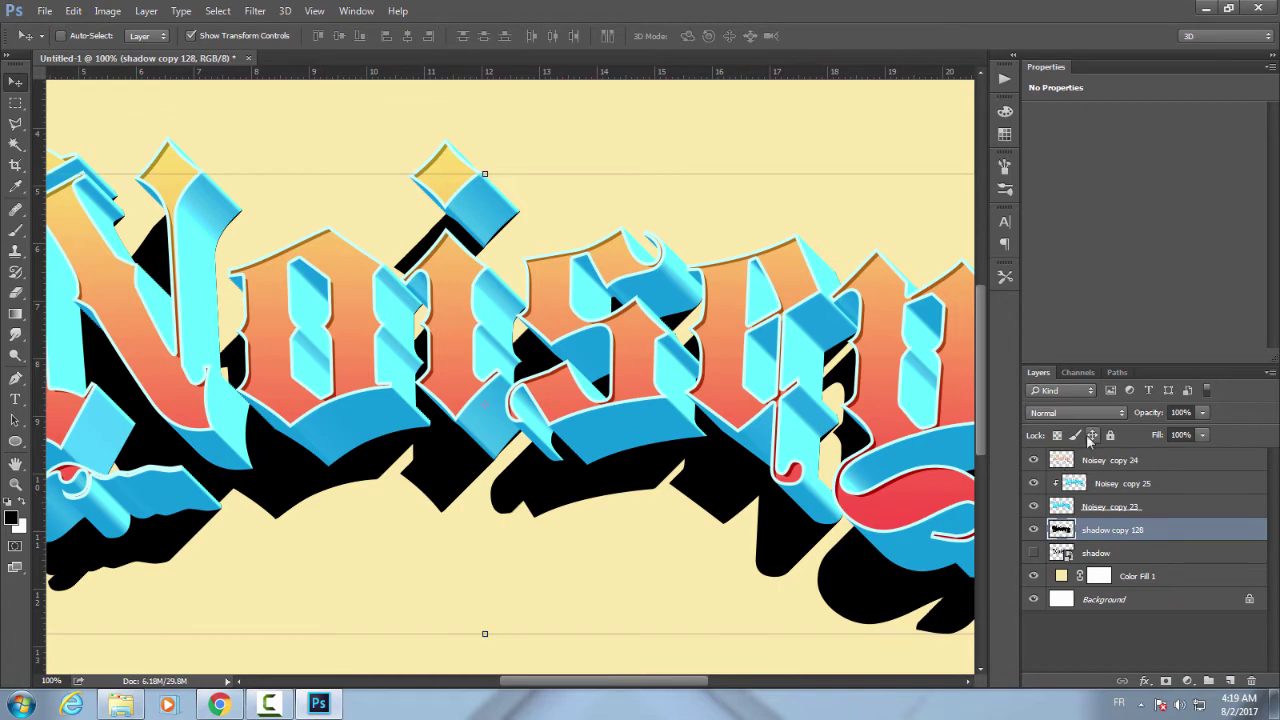
{"action": "left_click", "coordinate": [1076, 412]}
{"action": "left_click", "coordinate": [1060, 165]}
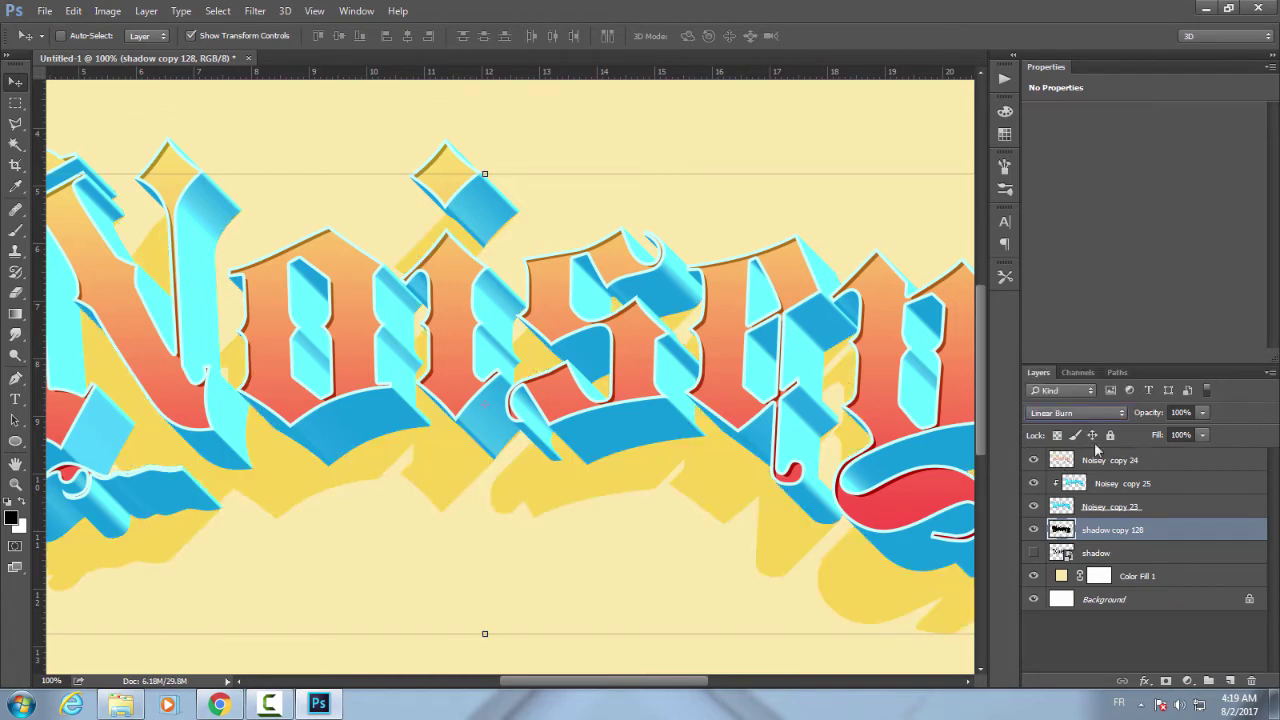
{"action": "key", "text": "shift+5"}
{"action": "key", "text": "shift+0"}
{"action": "key", "text": "3"}
{"action": "key", "text": "4"}
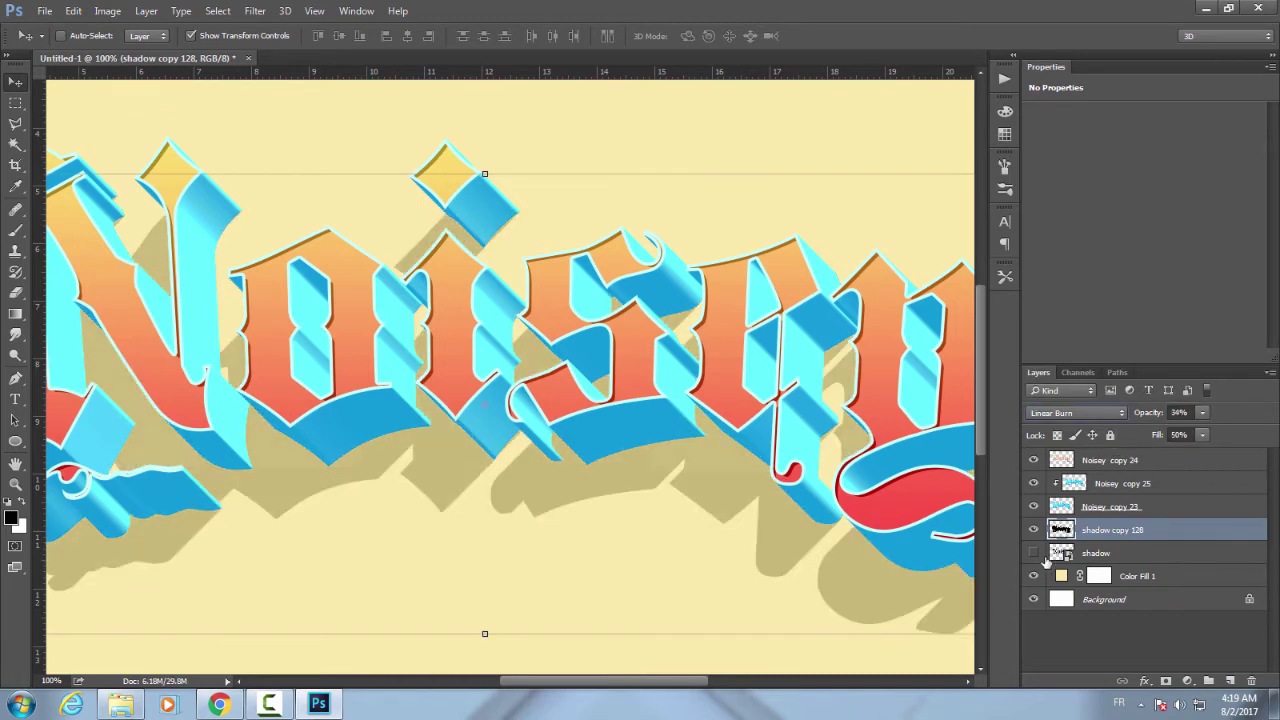
Show the original shadow layer and apply a Motion Blur to it.
{"action": "left_click", "coordinate": [1033, 552]}
{"action": "left_click", "coordinate": [1095, 553]}
{"action": "left_click", "coordinate": [255, 11]}
{"action": "left_click", "coordinate": [275, 23]}
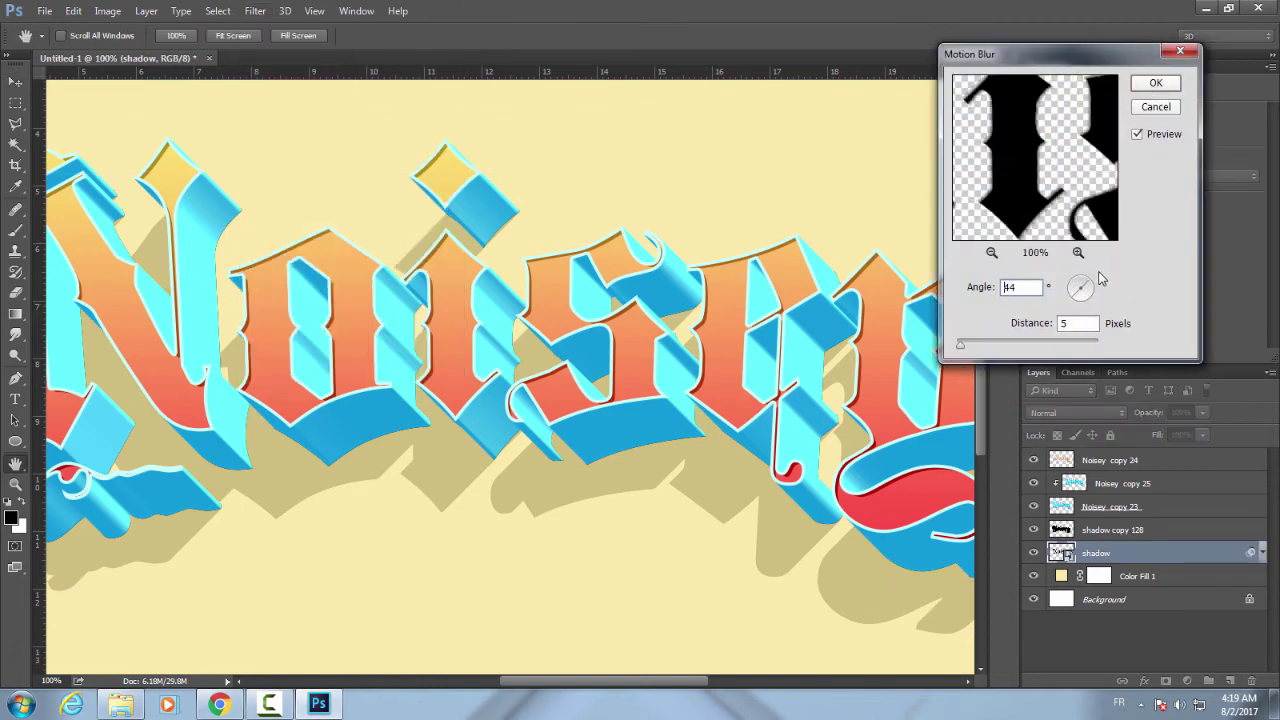
{"action": "key", "text": "Return"}
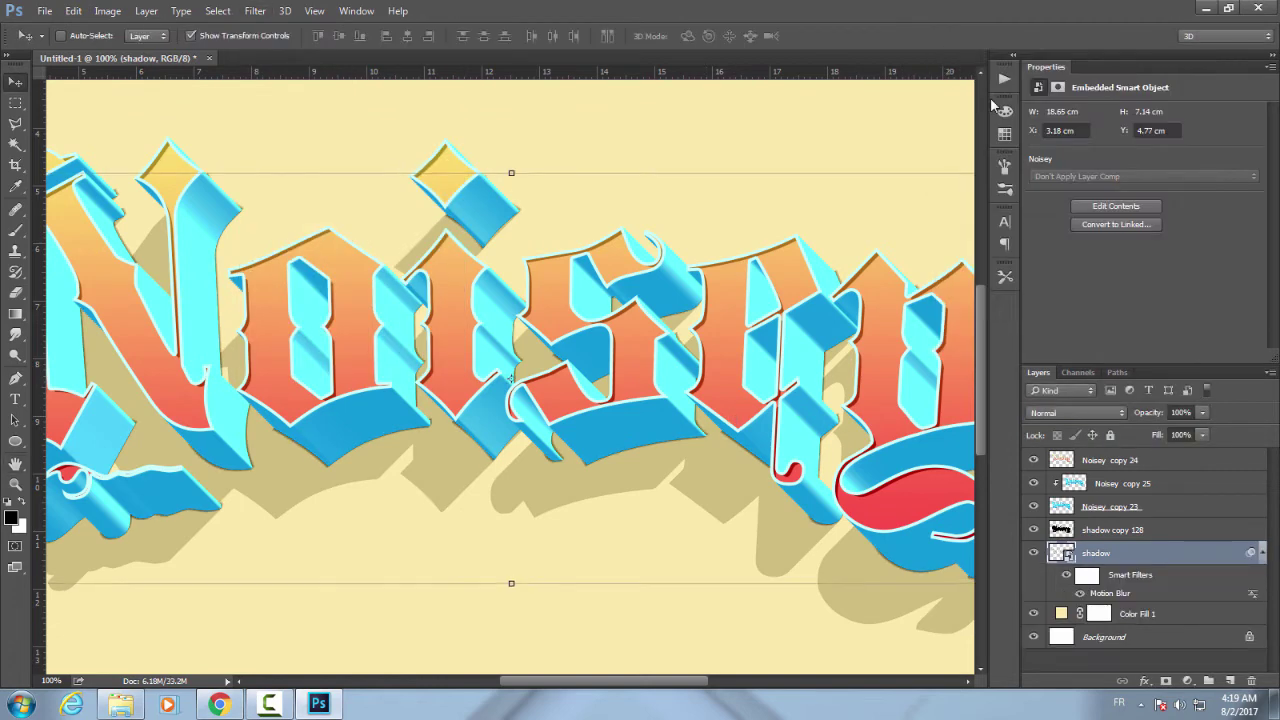
Duplicate the blurred shadow, nudge it down-left and give it a longer Motion Blur distance.
{"action": "key", "text": "ctrl+j"}
{"action": "key", "text": "Down"}
{"action": "key", "text": "Down"}
{"action": "key", "text": "Down"}
{"action": "key", "text": "Left"}
{"action": "key", "text": "Left"}
{"action": "key", "text": "Left"}
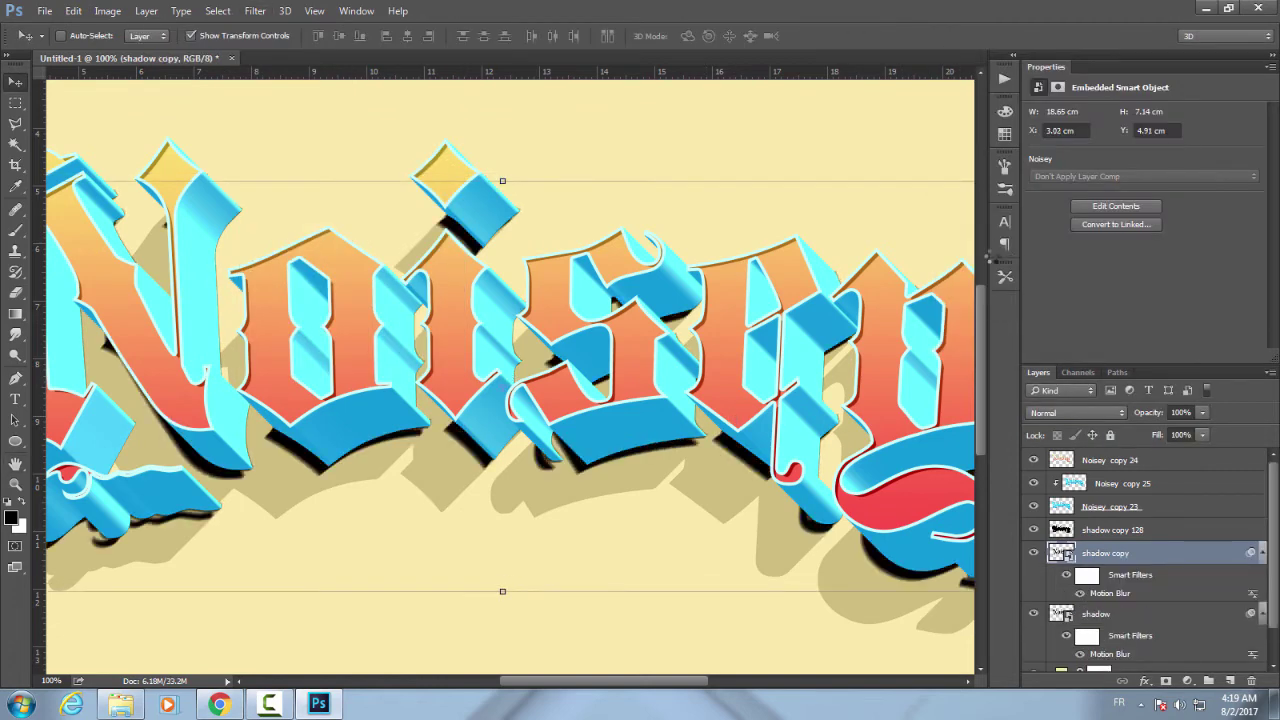
{"action": "double_click", "coordinate": [1112, 595]}
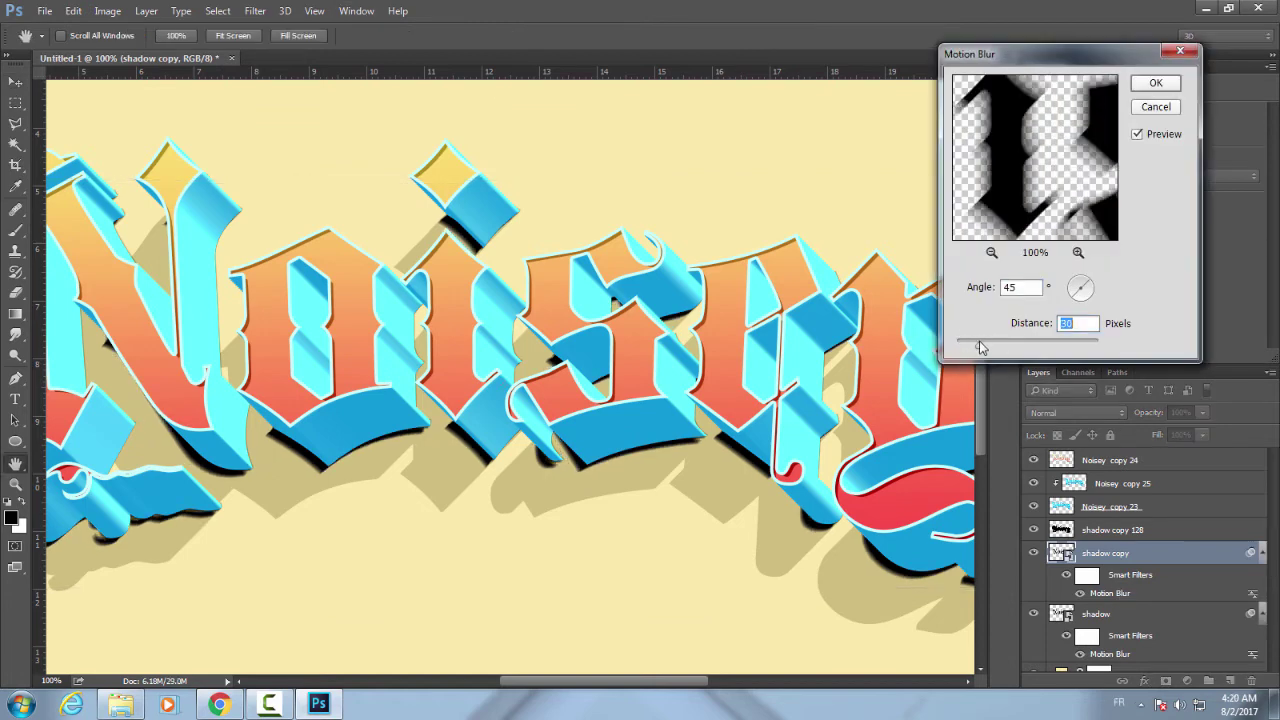
{"action": "left_click", "coordinate": [1152, 101]}
Apply a 1.8 px Gaussian Blur to the shadow copy and lower its opacity to 29%.
{"action": "left_click", "coordinate": [255, 11]}
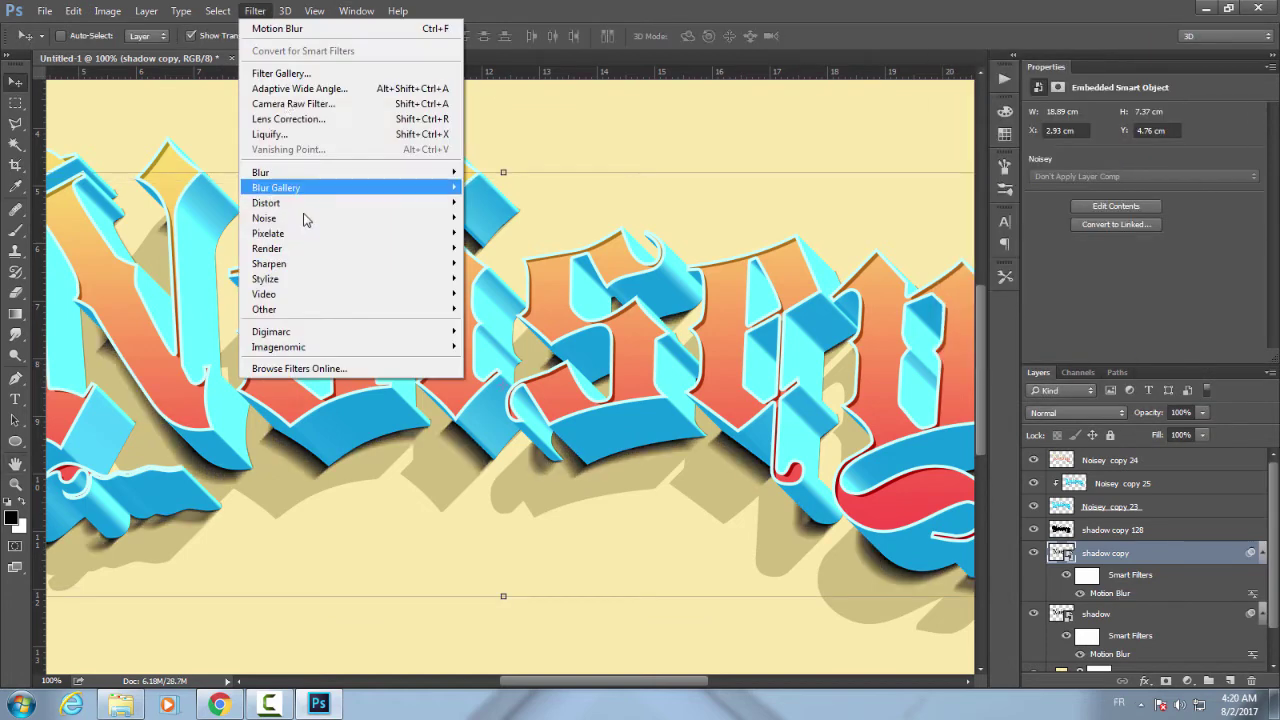
{"action": "left_click", "coordinate": [505, 232]}
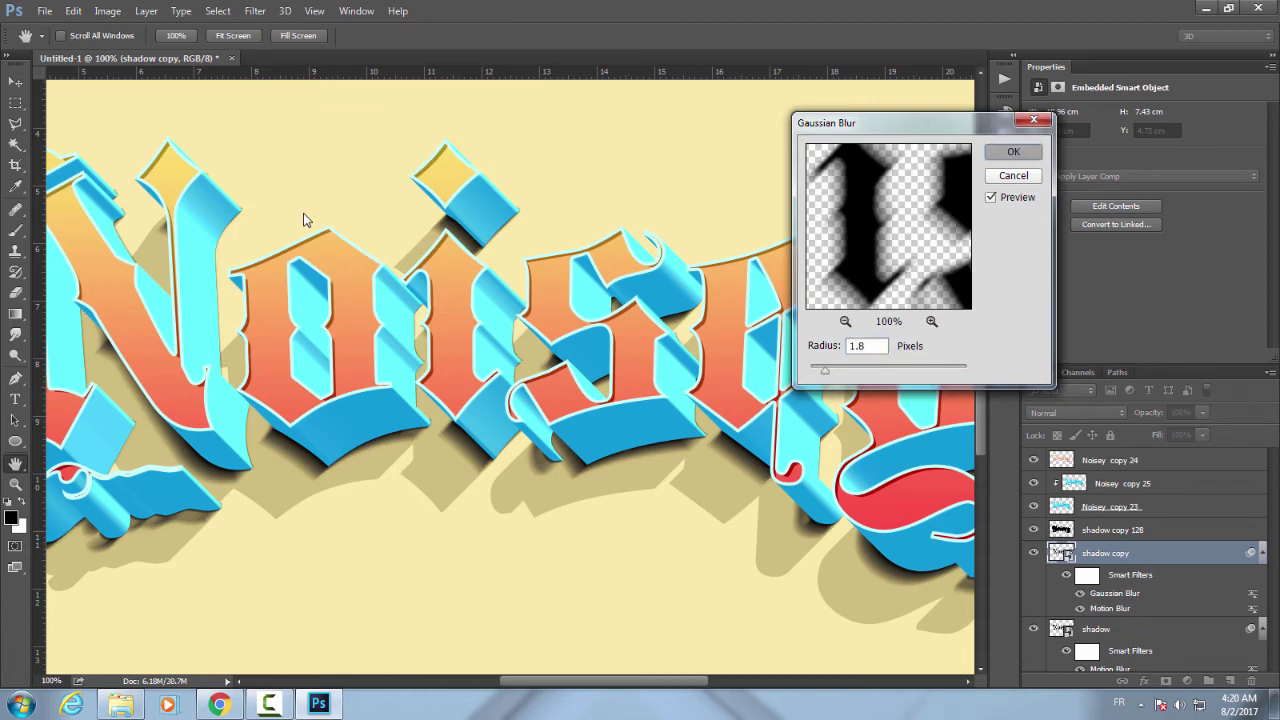
{"action": "key", "text": "Return"}
{"action": "key", "text": "v"}
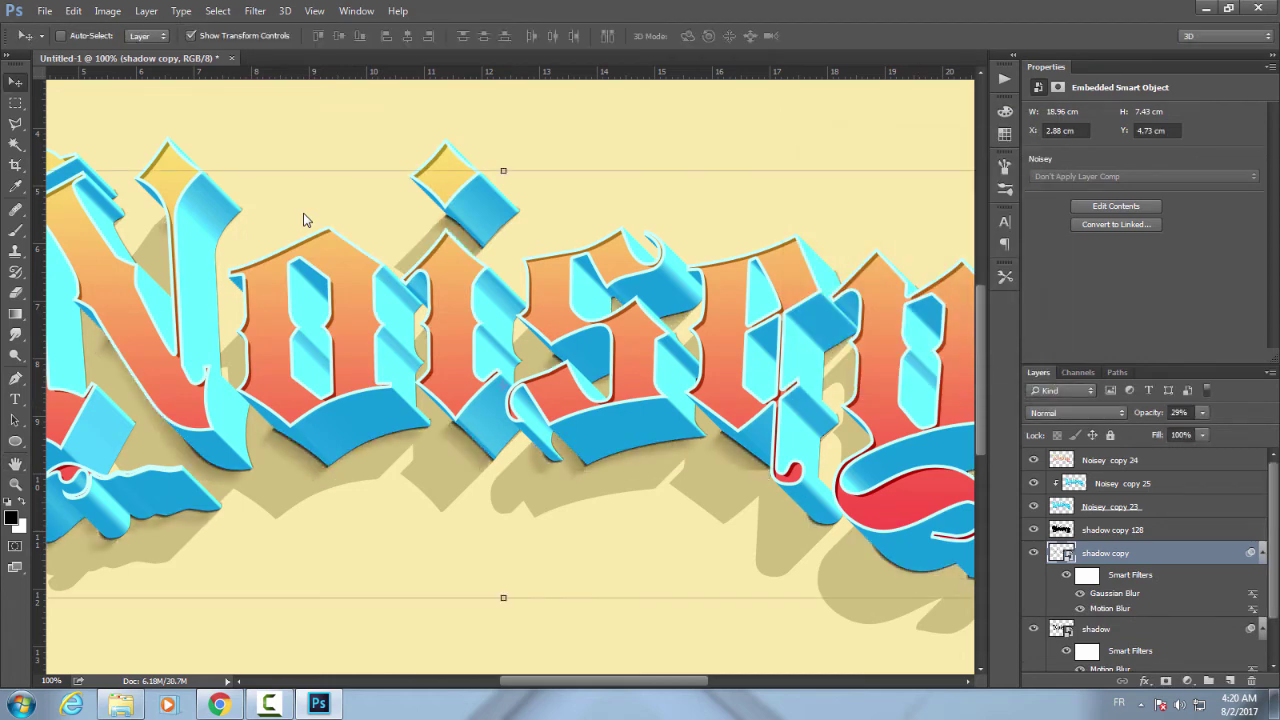
Lower the original shadow layer's opacity to 36% and zoom out to 50%.
{"action": "key", "text": "alt+bracketright"}
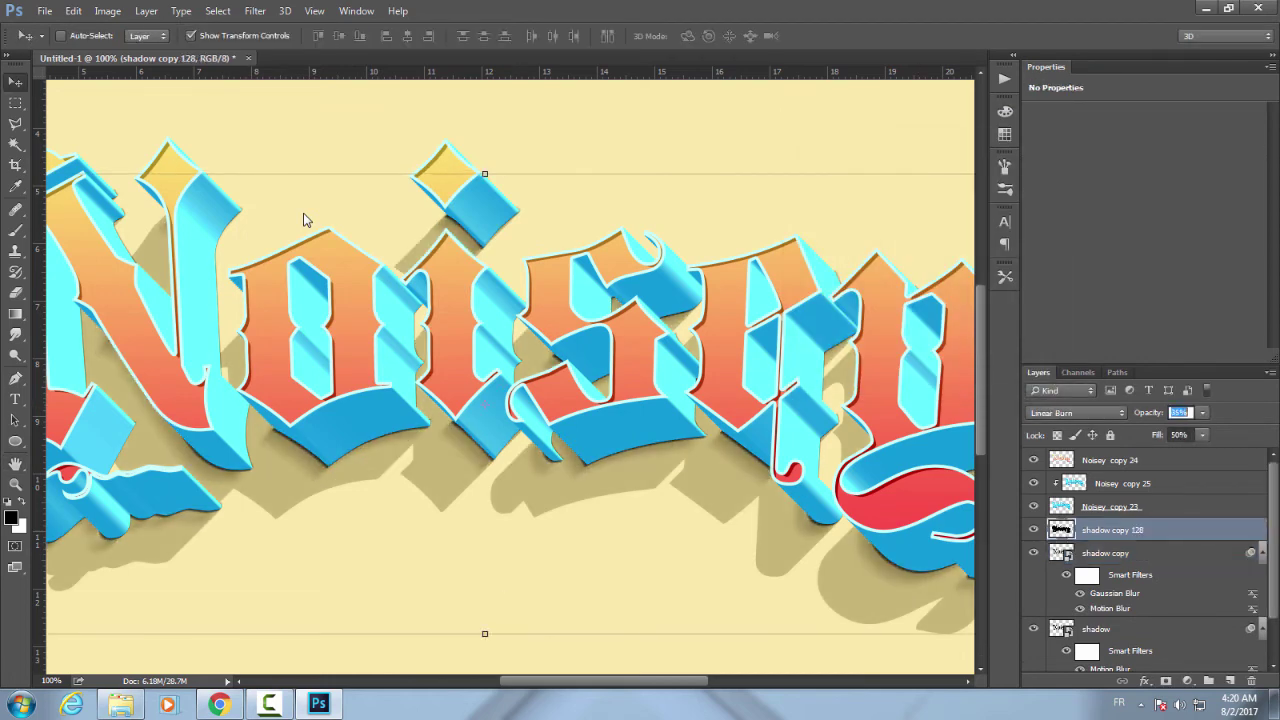
{"action": "key", "text": "alt+bracketleft"}
{"action": "key", "text": "alt+bracketleft"}
{"action": "key", "text": "ctrl+minus"}
{"action": "key", "text": "ctrl+minus"}
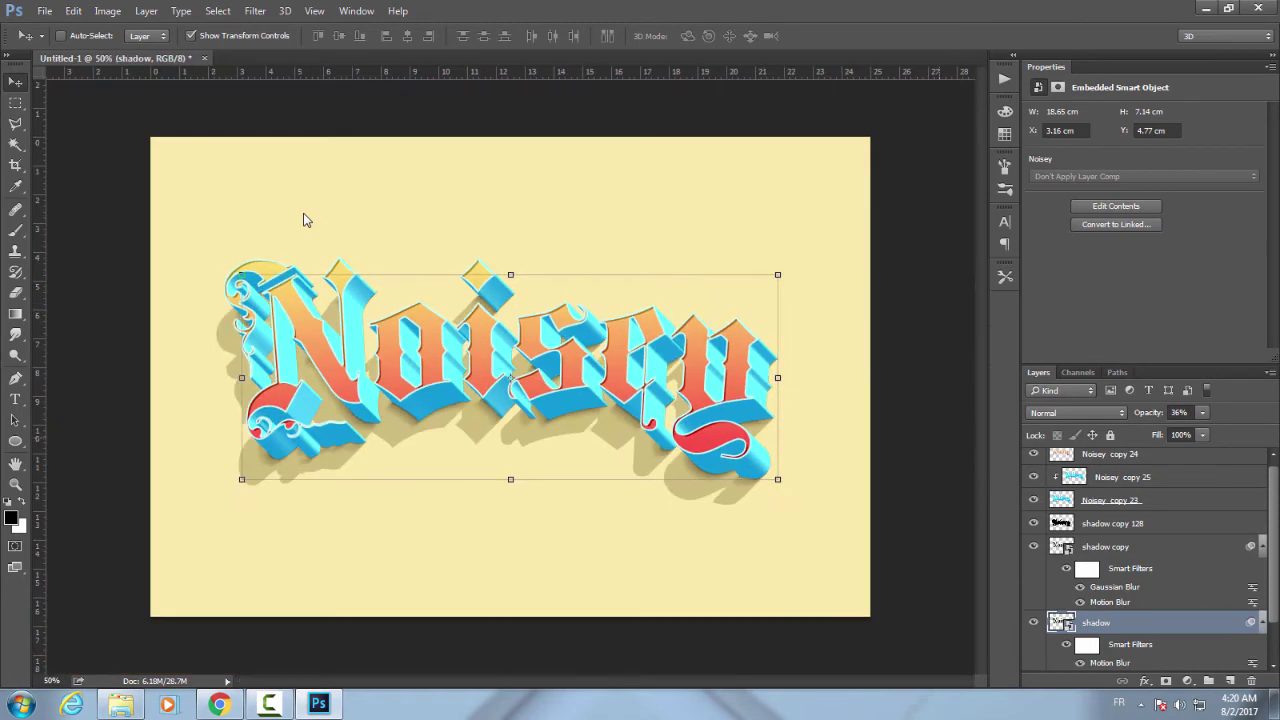
{"action": "key", "text": "super+e"}
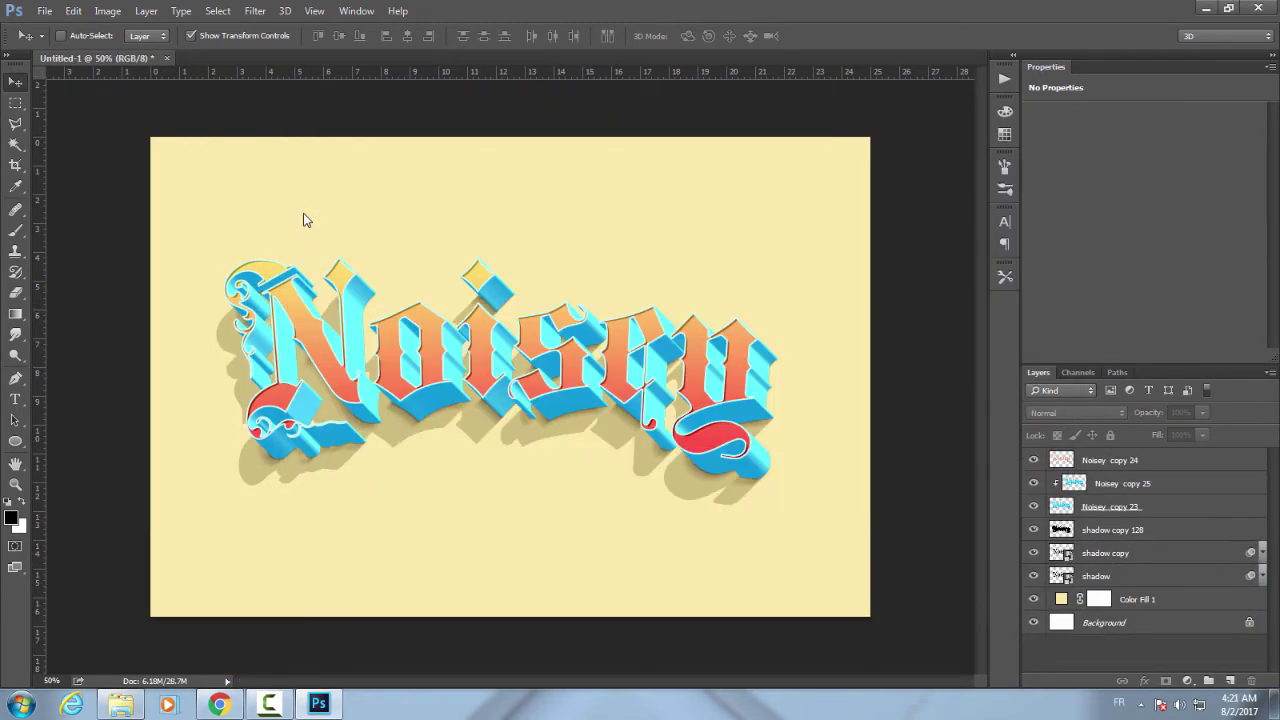
Commit the placed kraft paper texture and set it to Linear Burn with 87% fill.
{"action": "key", "text": "Return"}
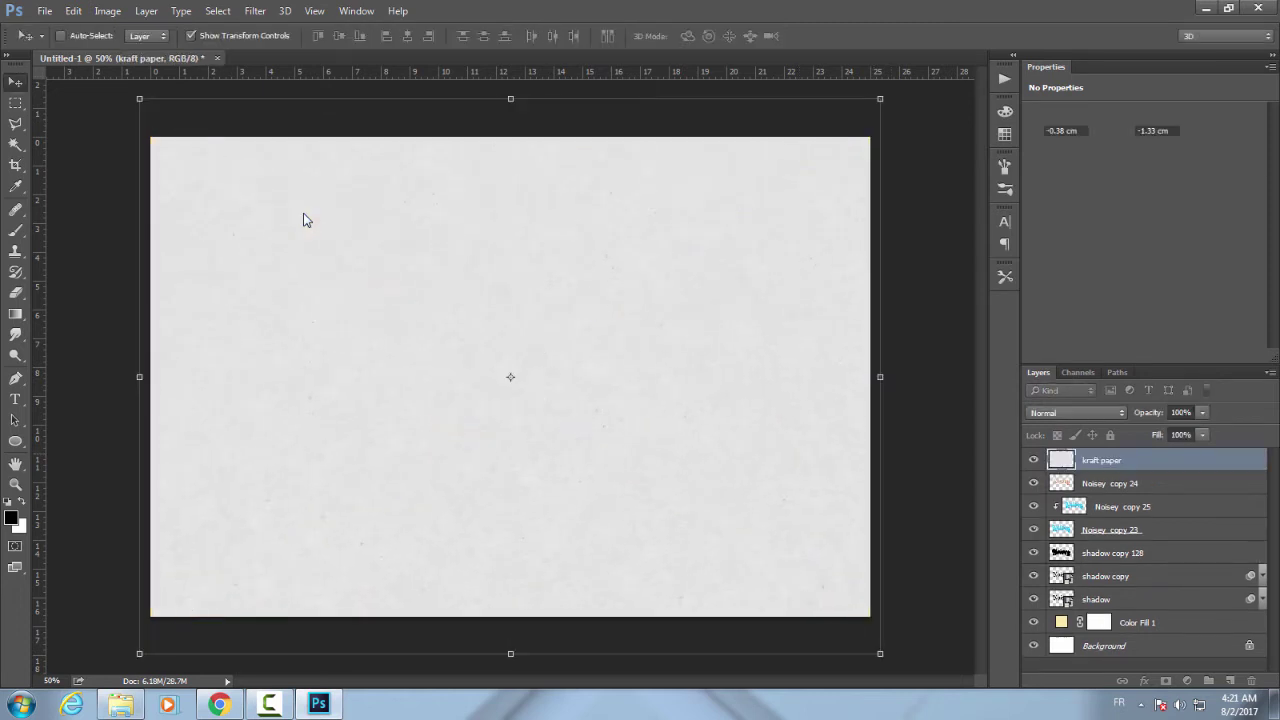
{"action": "key", "text": "Down"}
{"action": "key", "text": "Down"}
{"action": "key", "text": "Down"}
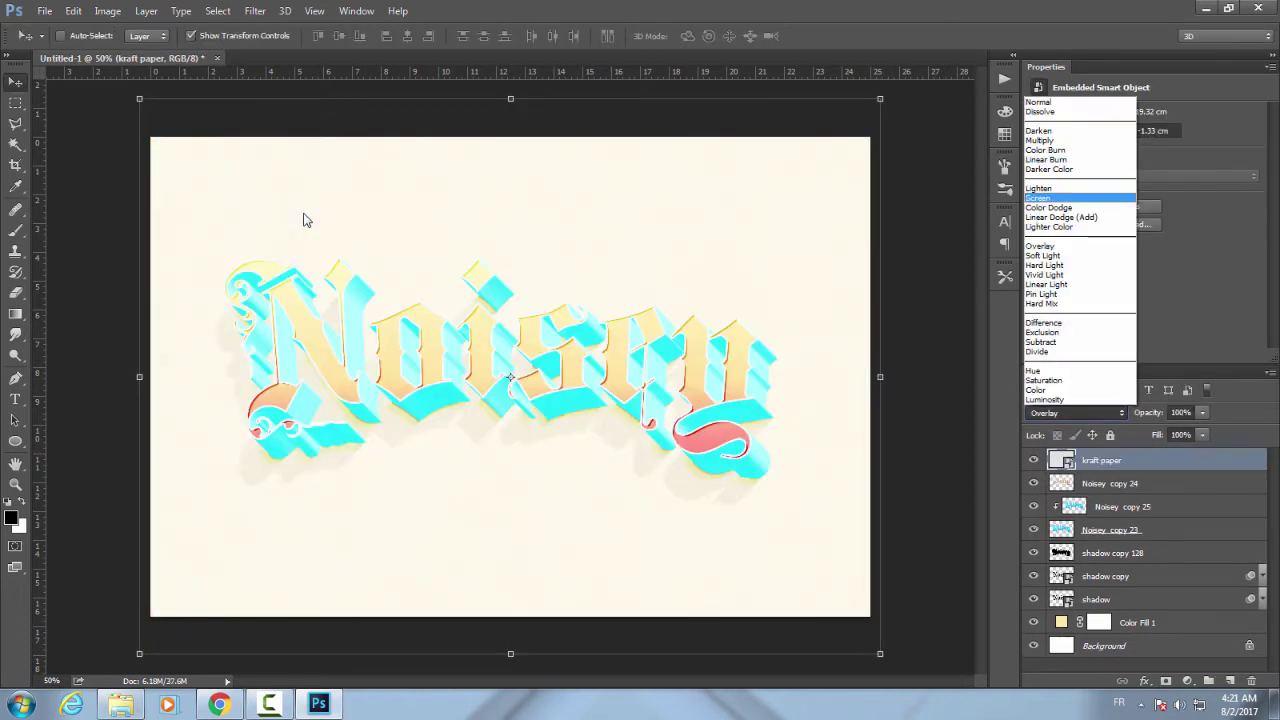
{"action": "key", "text": "Down"}
{"action": "key", "text": "Down"}
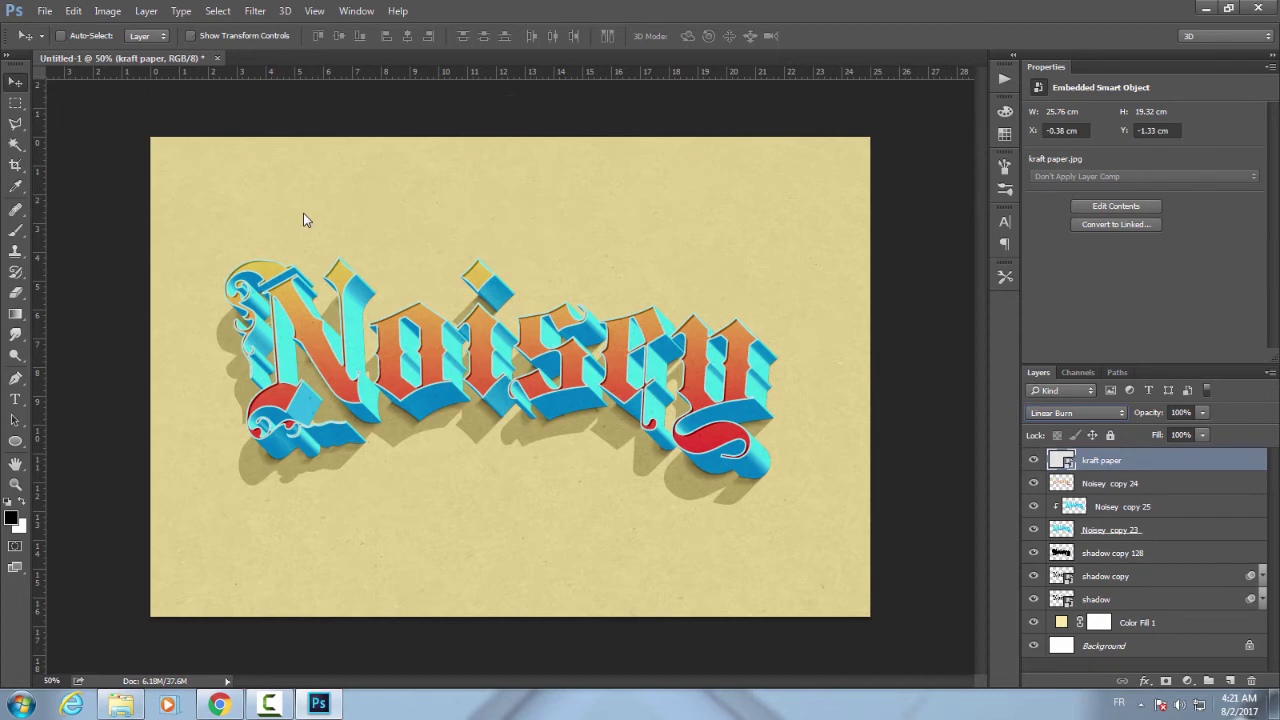
{"action": "key", "text": "shift+8"}
{"action": "key", "text": "shift+7"}
Stamp all visible layers into a new Layer 1 and bring up Gaussian Blur for it.
{"action": "key", "text": "ctrl+shift+alt+e"}
{"action": "key", "text": "alt+t"}
{"action": "key", "text": "b"}
{"action": "key", "text": "Right"}
{"action": "key", "text": "Return"}
Apply a 0.3 px Gaussian Blur and fine monochromatic Gaussian noise to Layer 1.
{"action": "key", "text": "shift+Down"}
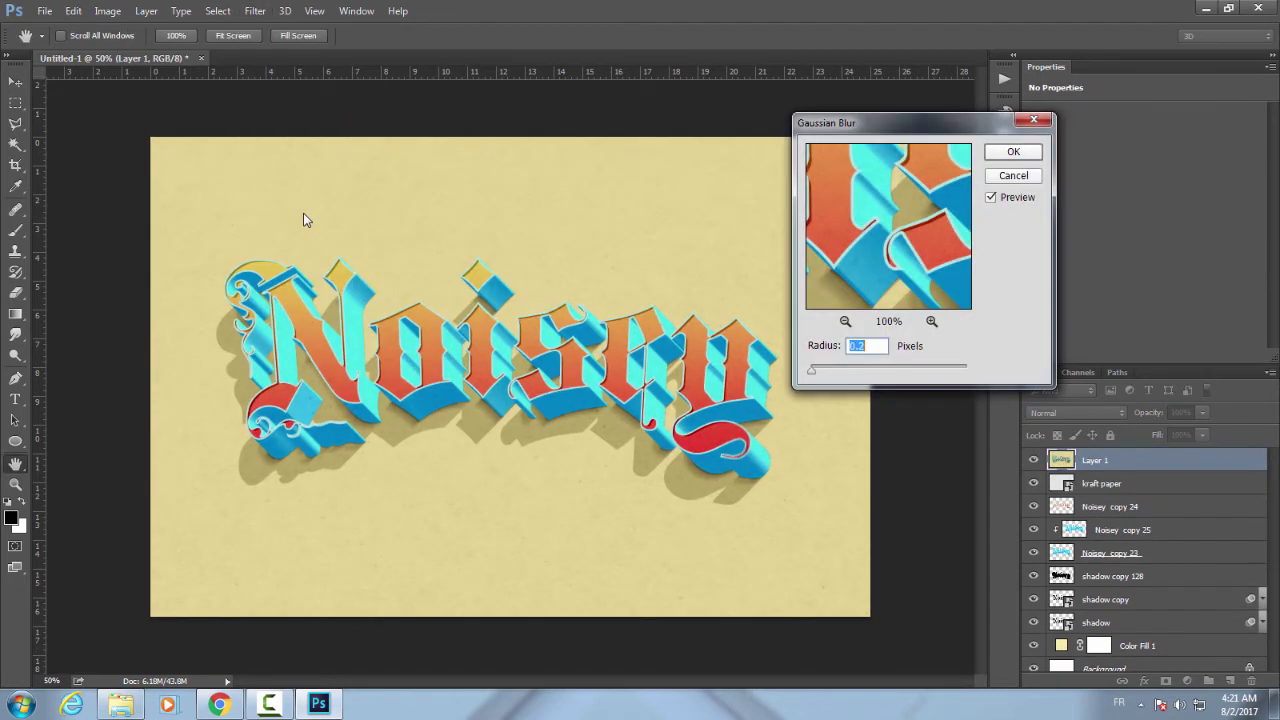
{"action": "key", "text": "Return"}
{"action": "key", "text": "alt+t"}
{"action": "key", "text": "n"}
{"action": "key", "text": "Right"}
{"action": "key", "text": "Return"}
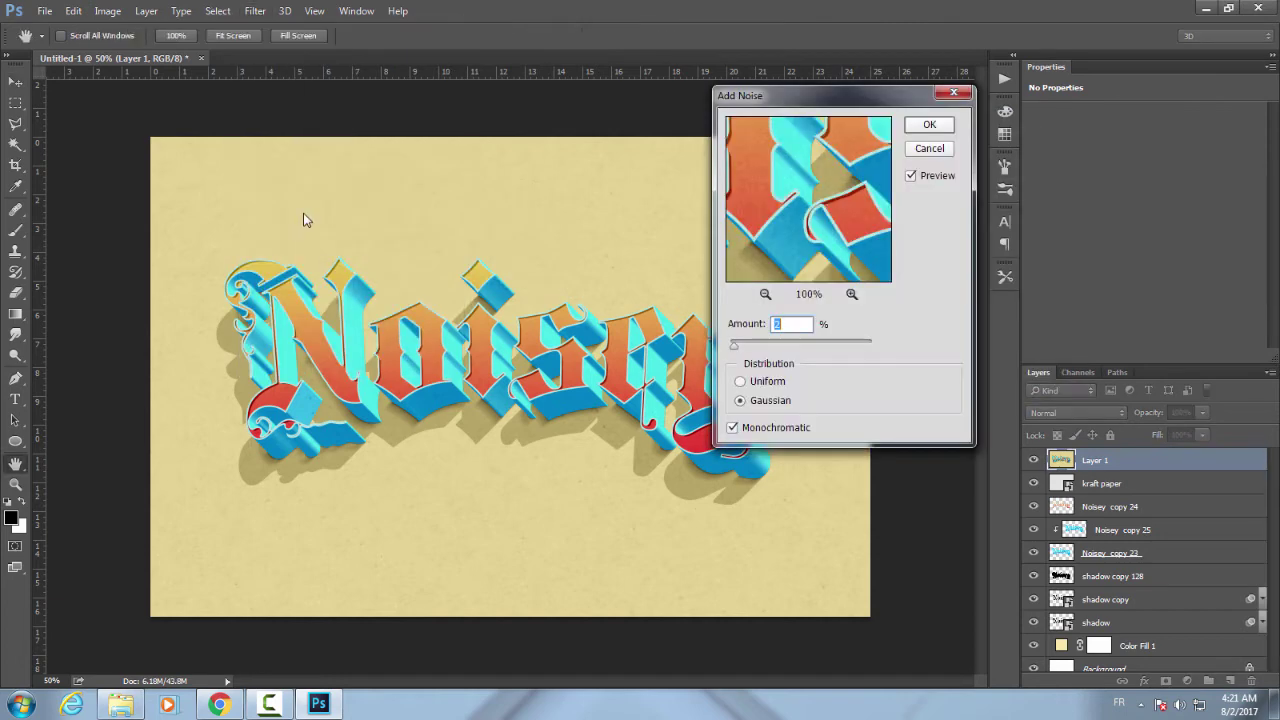
{"action": "key", "text": "Return"}
{"action": "key", "text": "v"}
Apply a Median filter to Layer 1 and call up Gaussian Blur again.
{"action": "key", "text": "alt+t"}
{"action": "key", "text": "Right"}
{"action": "key", "text": "Down"}
{"action": "key", "text": "Down"}
{"action": "key", "text": "Down"}
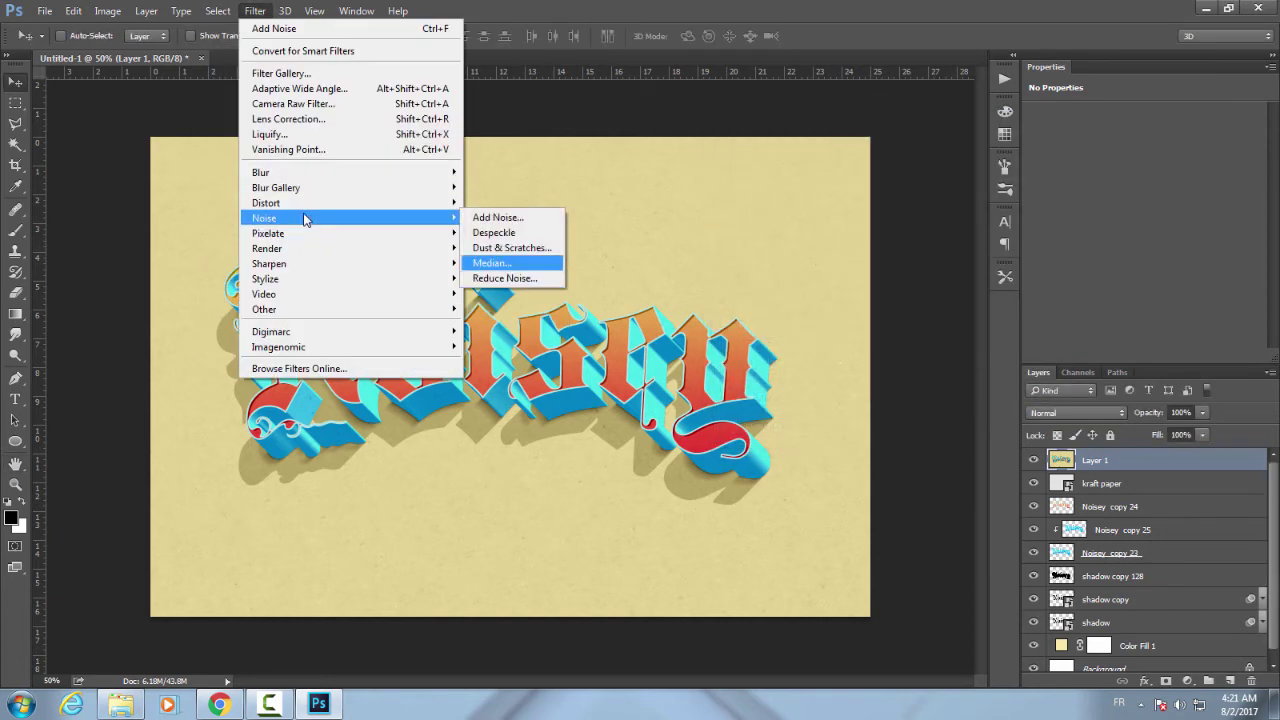
{"action": "key", "text": "Return"}
{"action": "key", "text": "Return"}
{"action": "key", "text": "alt+t"}
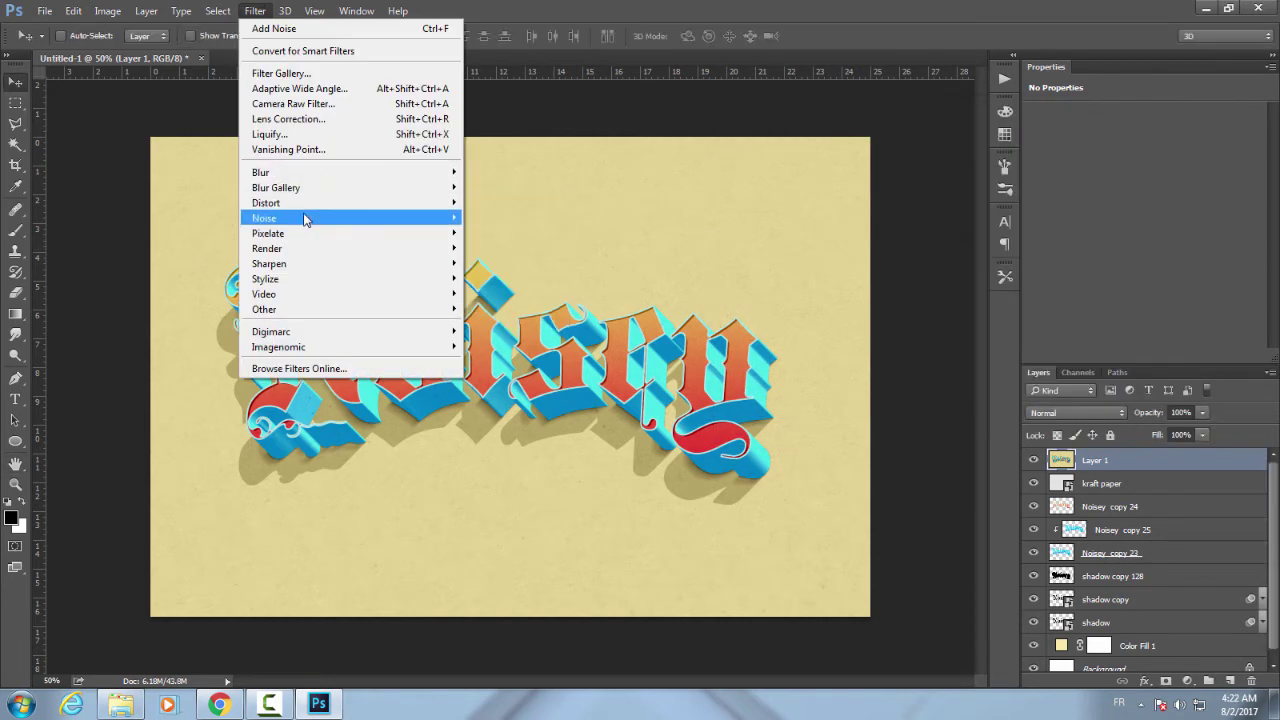
{"action": "key", "text": "Right"}
{"action": "key", "text": "Down"}
{"action": "key", "text": "Down"}
{"action": "key", "text": "Down"}
{"action": "key", "text": "Return"}
Apply the second Gaussian Blur, then sharpen Layer 1 with Smart Sharpen and Unsharp Mask.
{"action": "key", "text": "Return"}
{"action": "key", "text": "alt+t"}
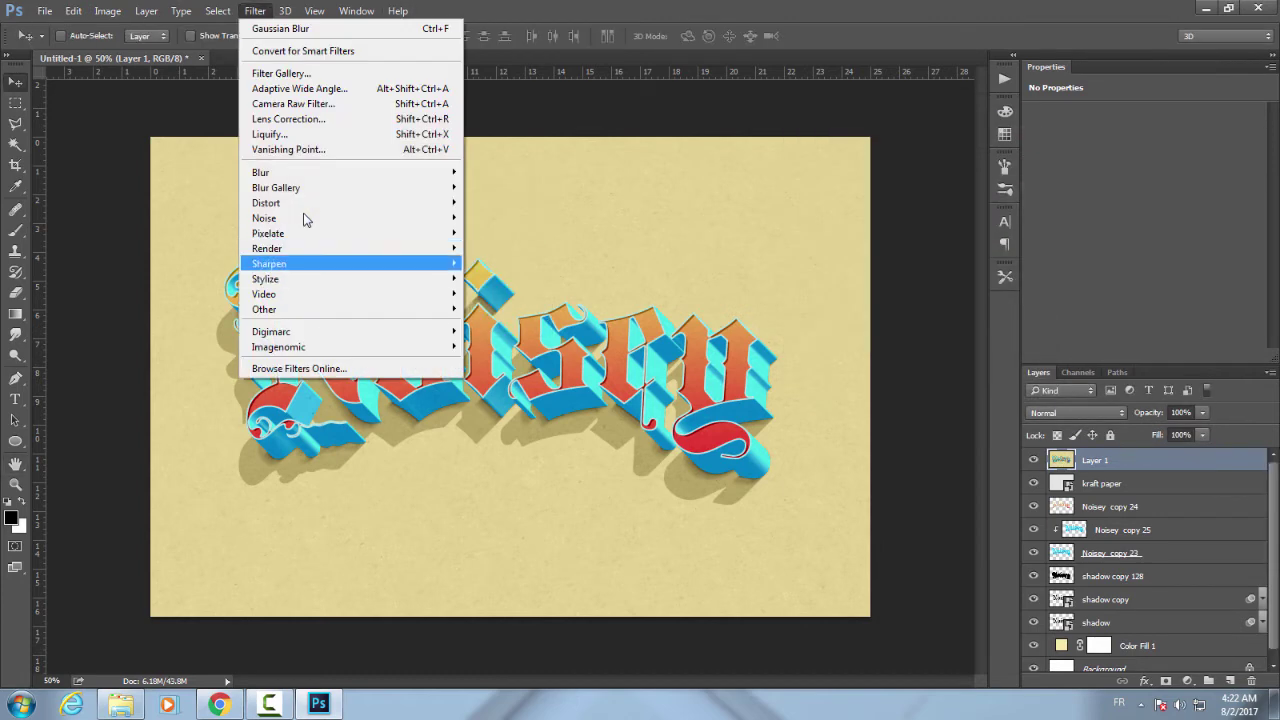
{"action": "key", "text": "Right"}
{"action": "key", "text": "Up"}
{"action": "key", "text": "Up"}
{"action": "key", "text": "Return"}
{"action": "key", "text": "Return"}
{"action": "key", "text": "alt+t"}
{"action": "key", "text": "Right"}
{"action": "key", "text": "Up"}
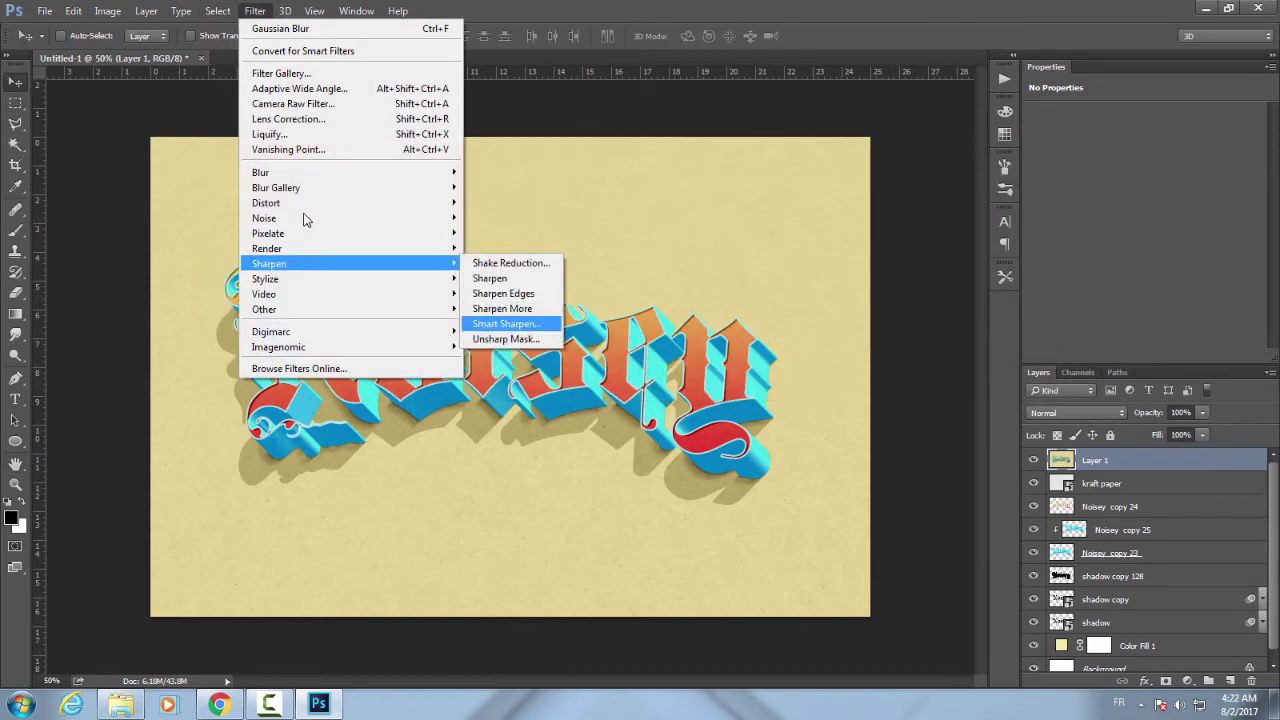
{"action": "key", "text": "Return"}
{"action": "key", "text": "Return"}
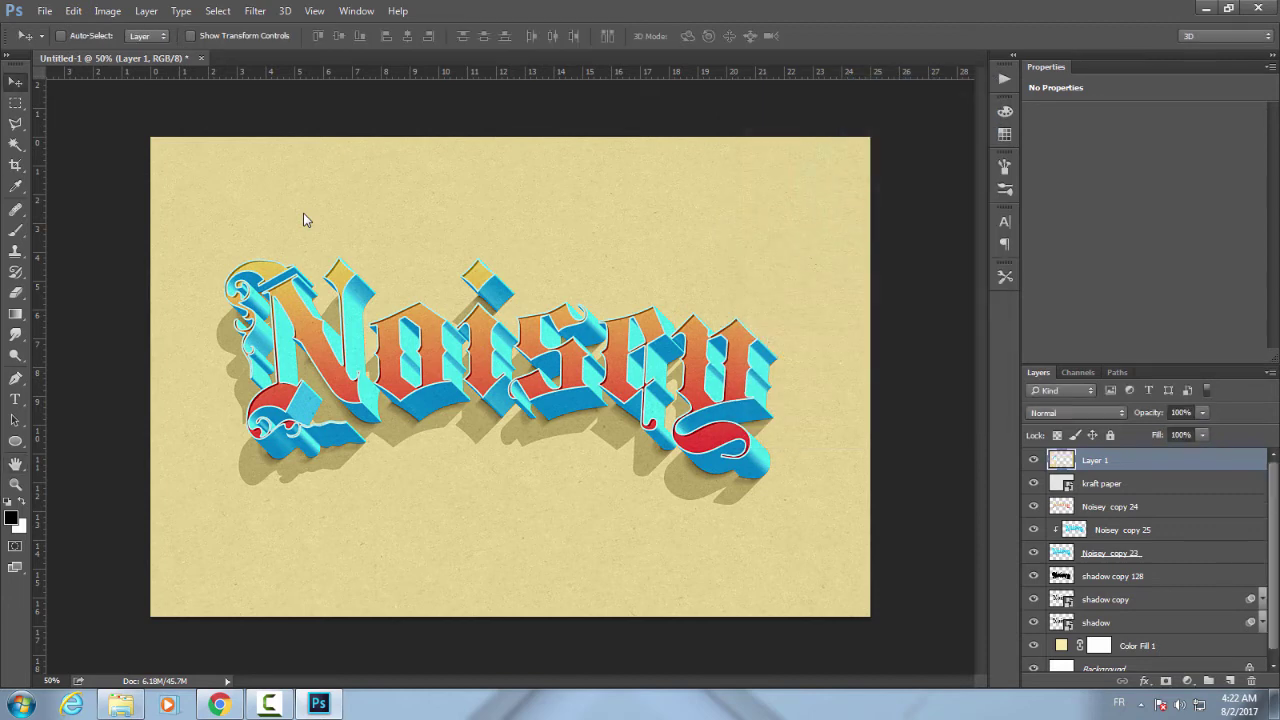
{"action": "key", "text": "Return"}
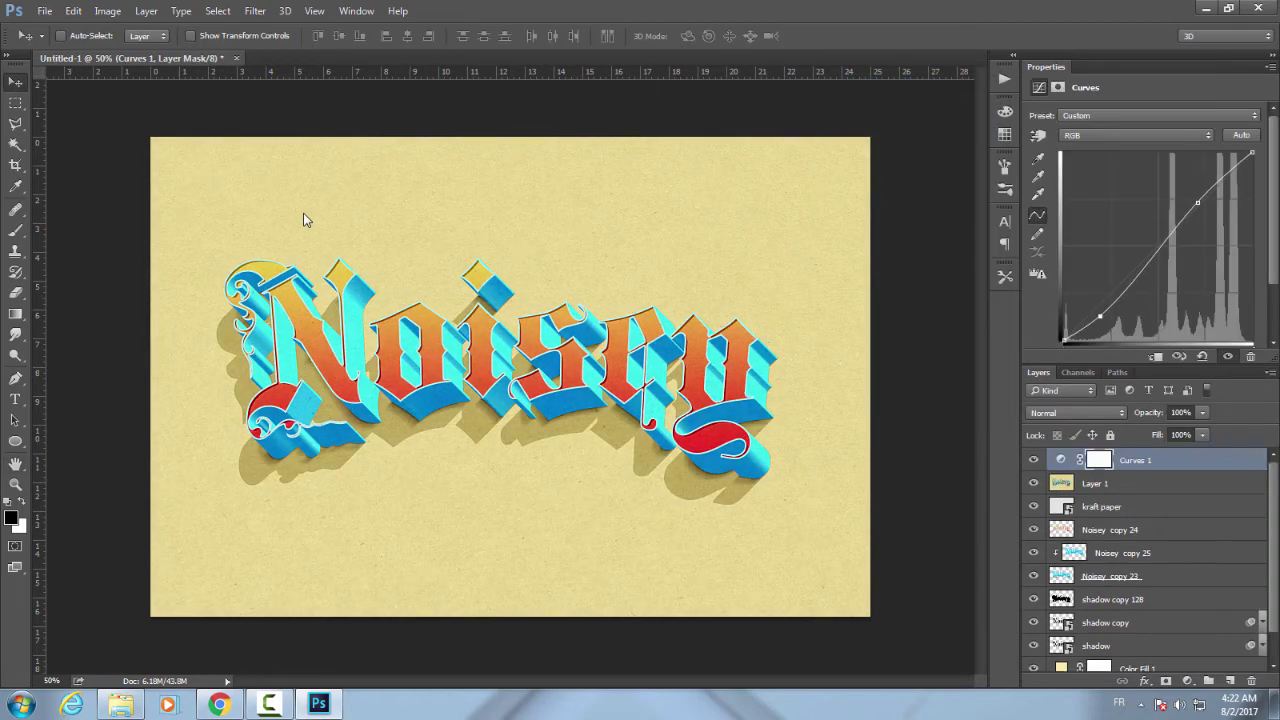